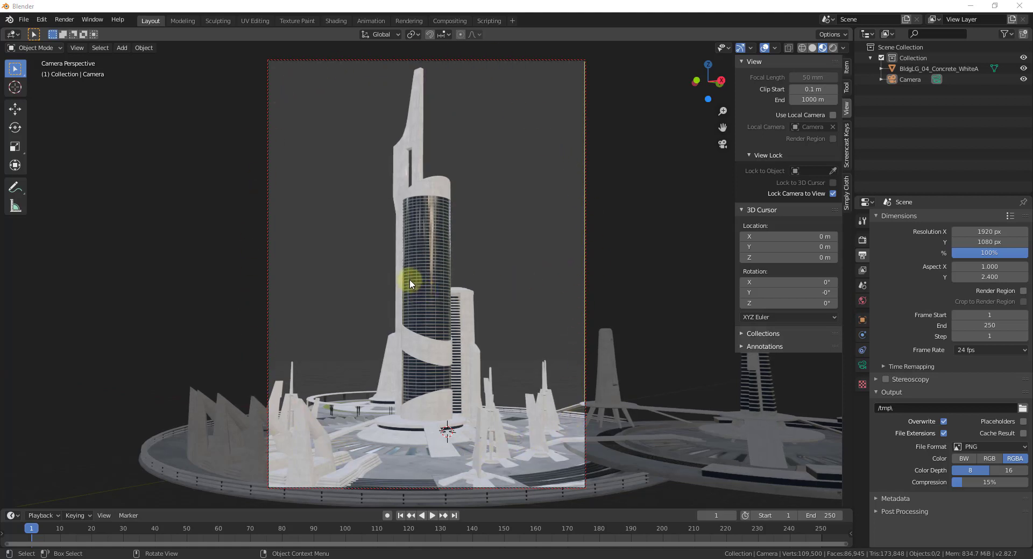
Step: Preview the scene with rendered viewport shading, and render a test image of the camera view
click(832, 48)
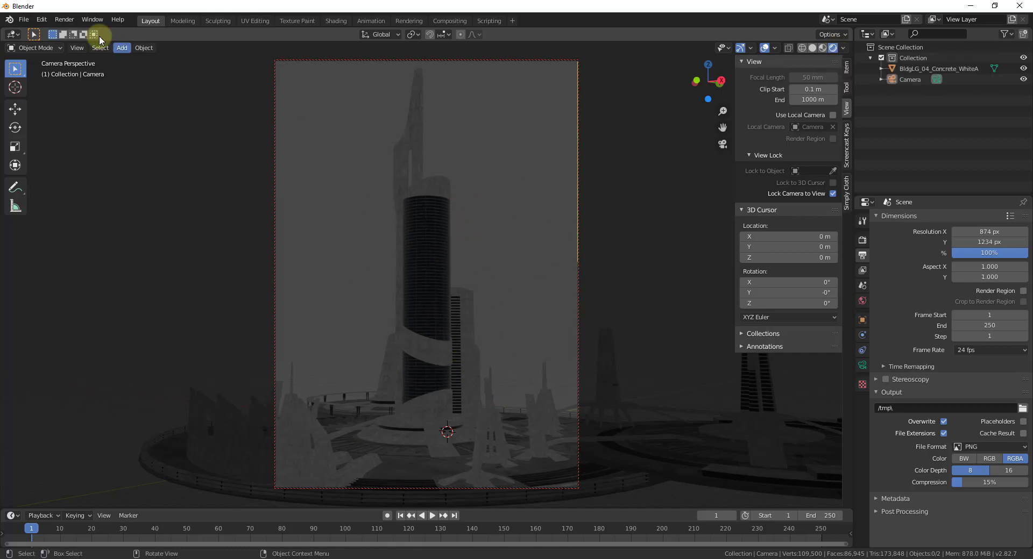
click(64, 20)
click(70, 31)
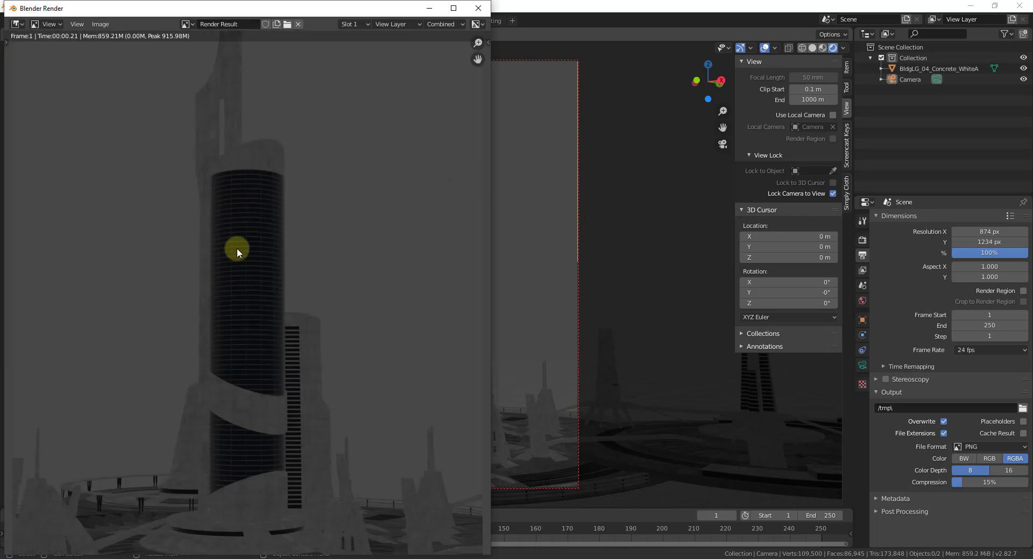
scroll(308, 376, down, 3)
scroll(288, 390, up, 1)
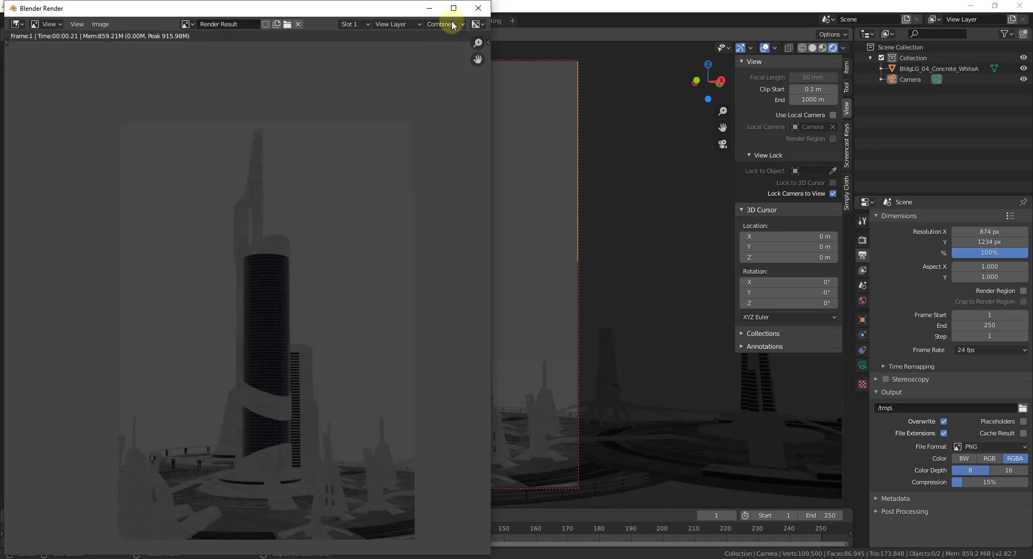
click(478, 8)
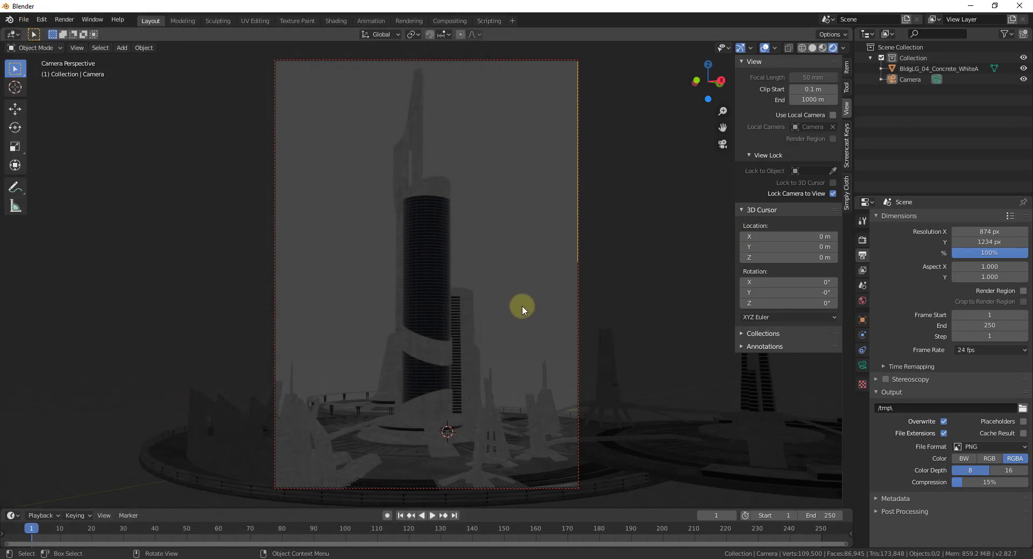
Step: Add a Sun light to the city scene at the world origin
key(shift+a)
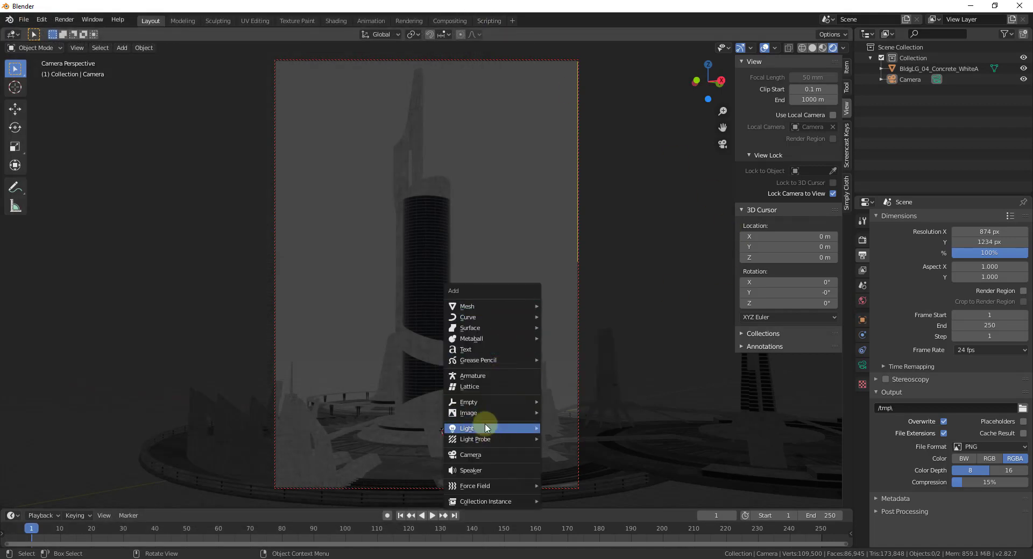
mouse_move(510, 429)
click(562, 437)
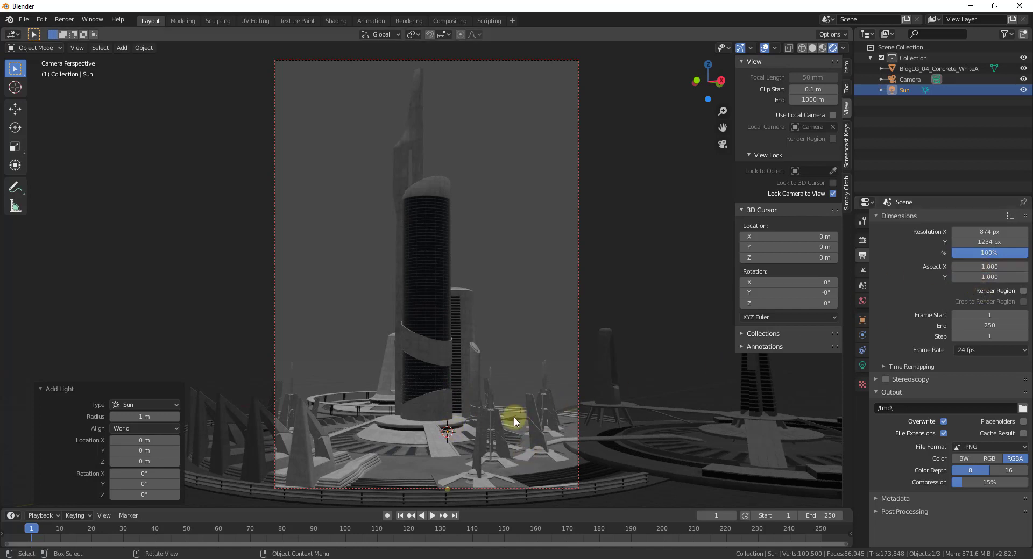
Step: Raise the sun light about 318 m along the global Z axis and angle its direction across the buildings
key(g)
key(z)
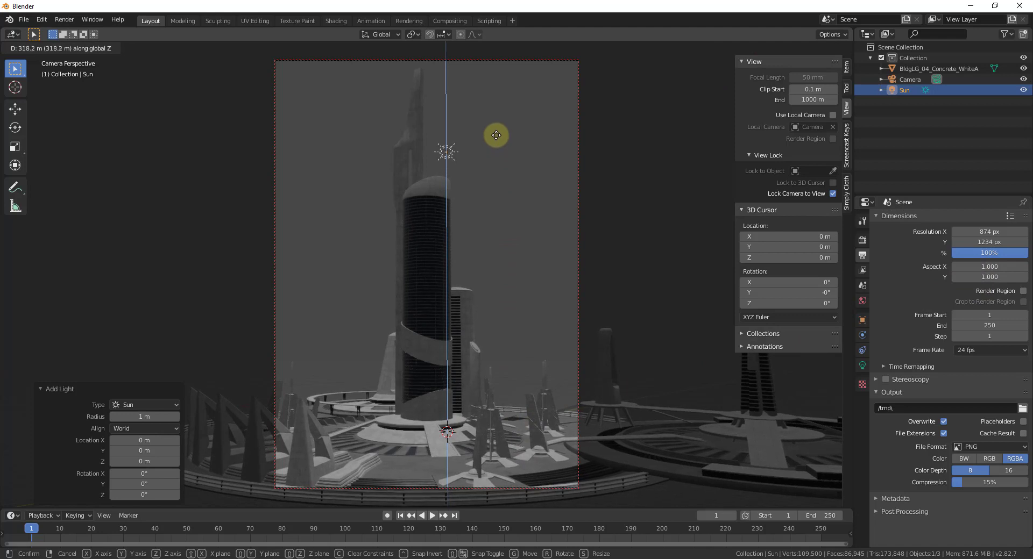
click(496, 135)
drag(453, 200, 485, 184)
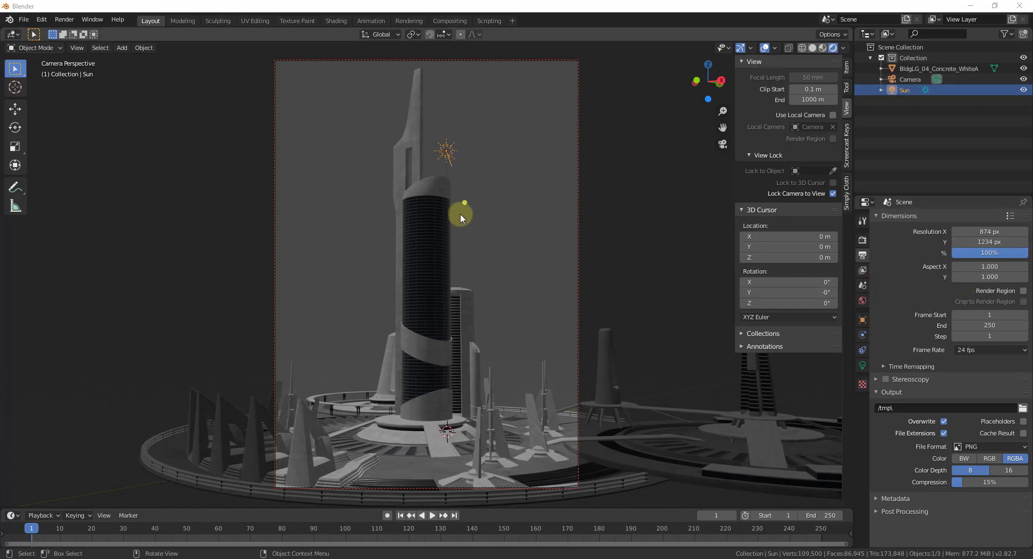
Step: Open the Shading workspace and show the whole city model with material preview shading
click(331, 20)
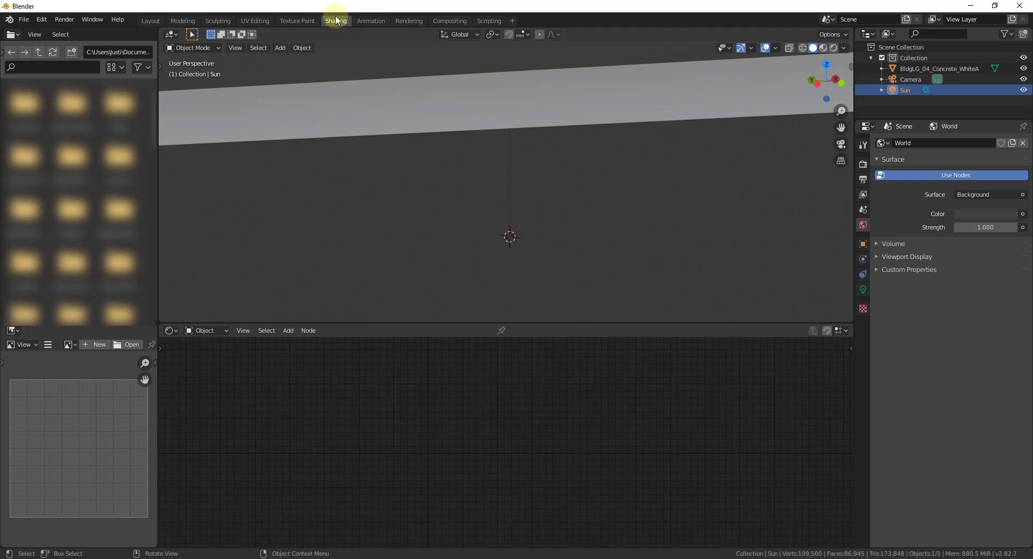
scroll(559, 206, down, 4)
scroll(559, 206, down, 6)
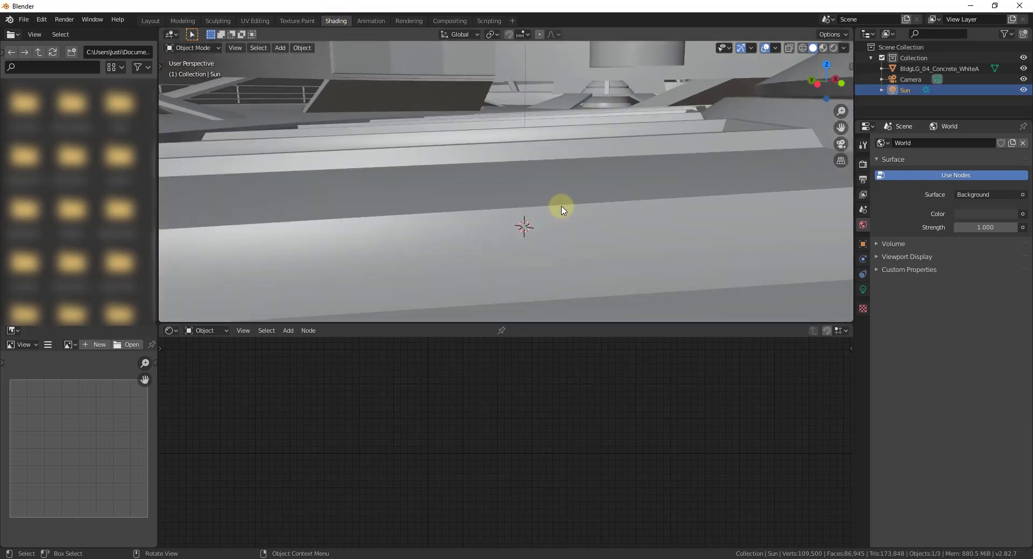
scroll(551, 188, down, 10)
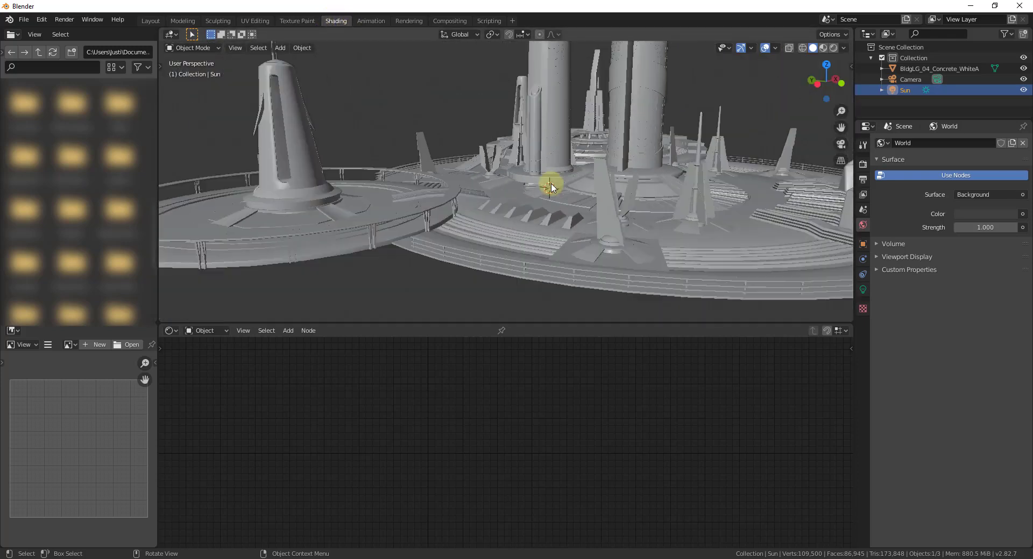
scroll(494, 176, up, 6)
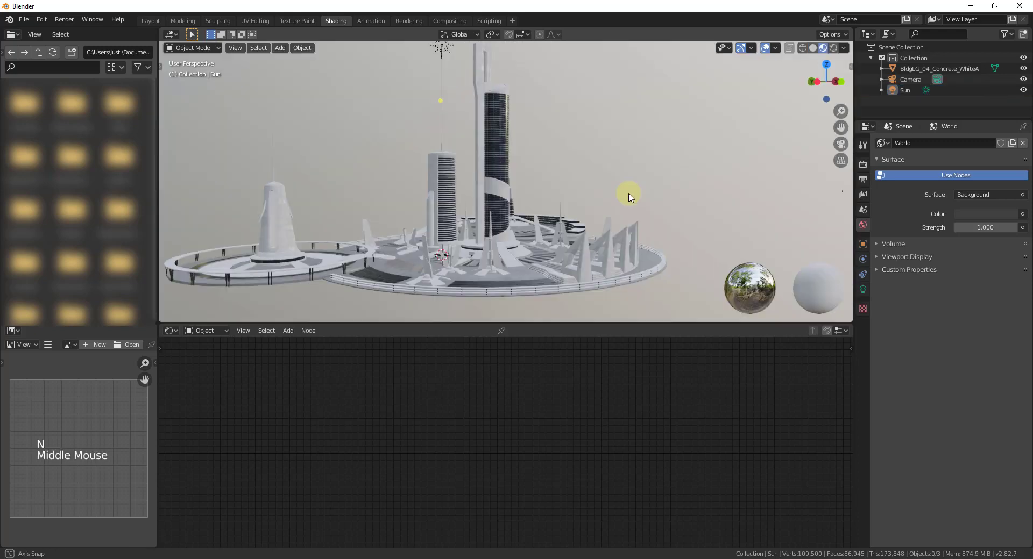
middle_drag(628, 194, 635, 197)
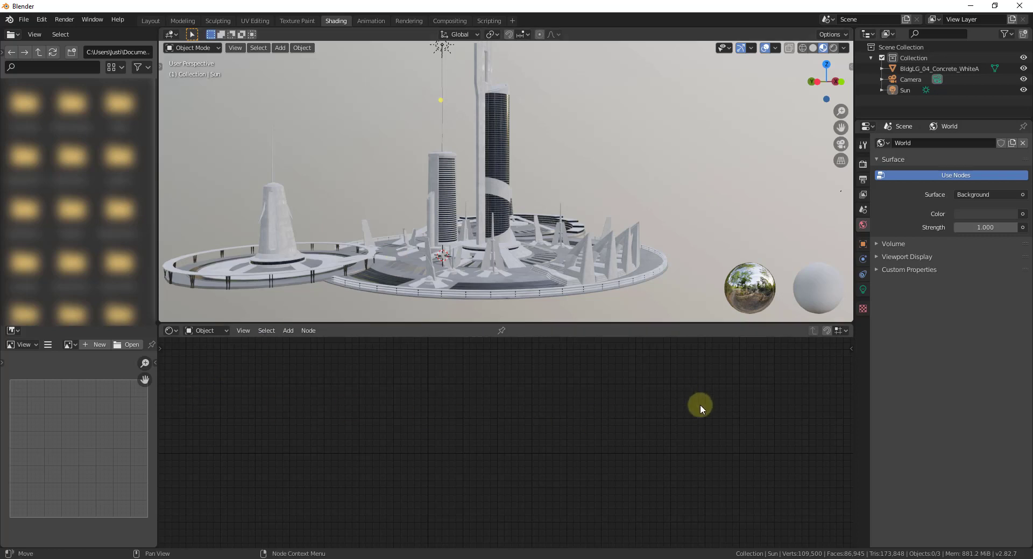
middle_drag(524, 231, 525, 237)
scroll(541, 184, down, 1)
scroll(548, 159, up, 1)
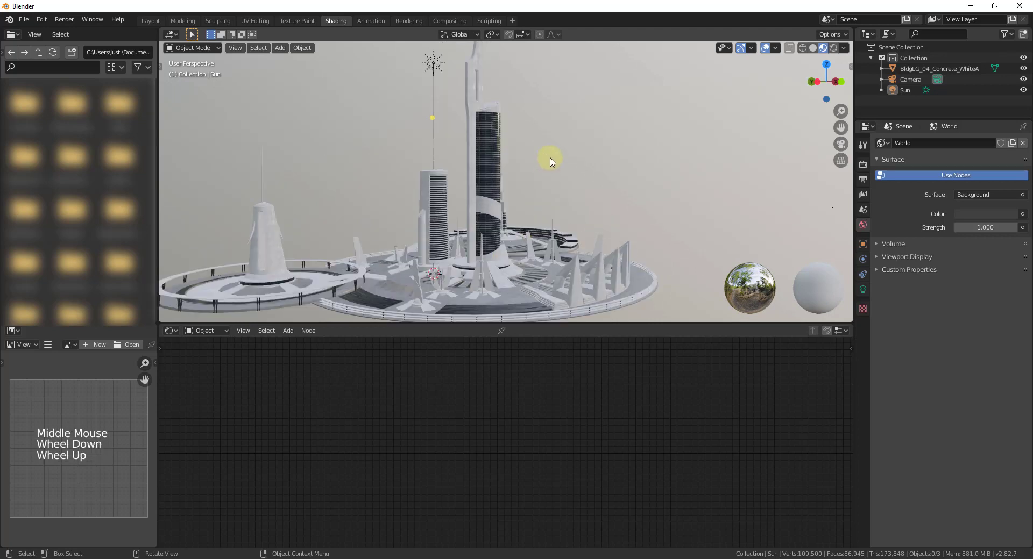
scroll(549, 159, down, 1)
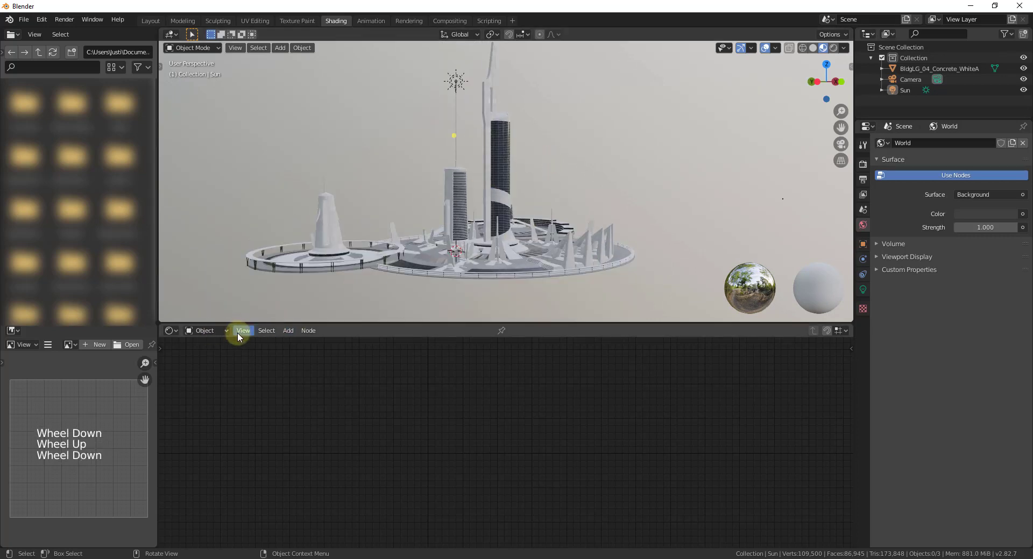
Step: Select the city model and show its Concrete_White material nodes with the Object shader type
click(220, 334)
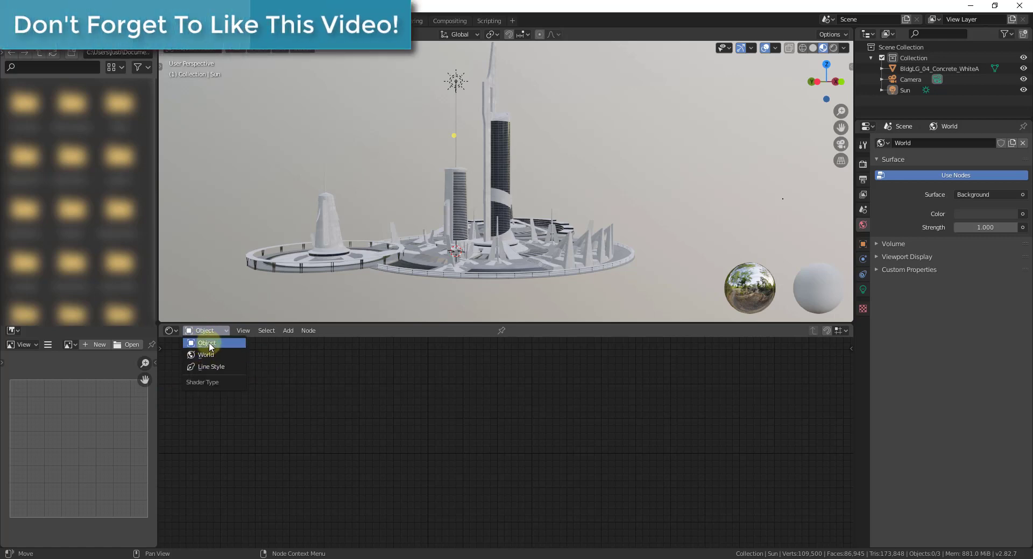
click(206, 344)
click(458, 240)
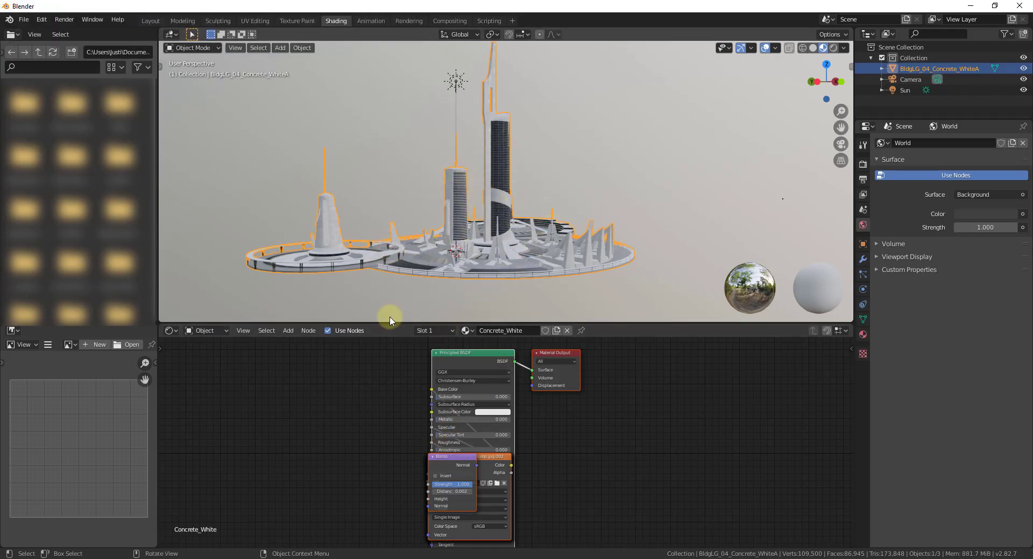
Step: Switch the shader editor to the World nodes and move the Background and World Output nodes aside to make room
click(212, 332)
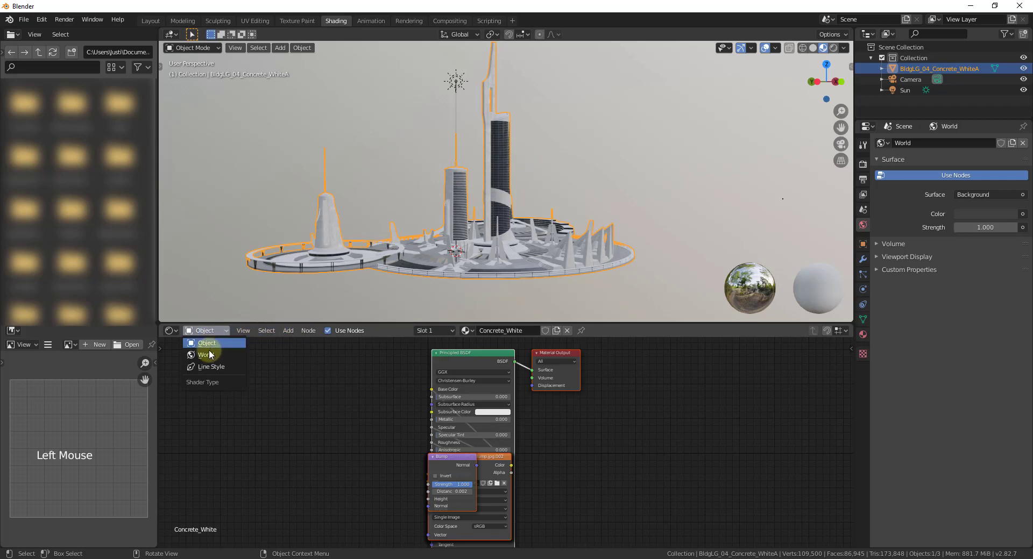
click(206, 355)
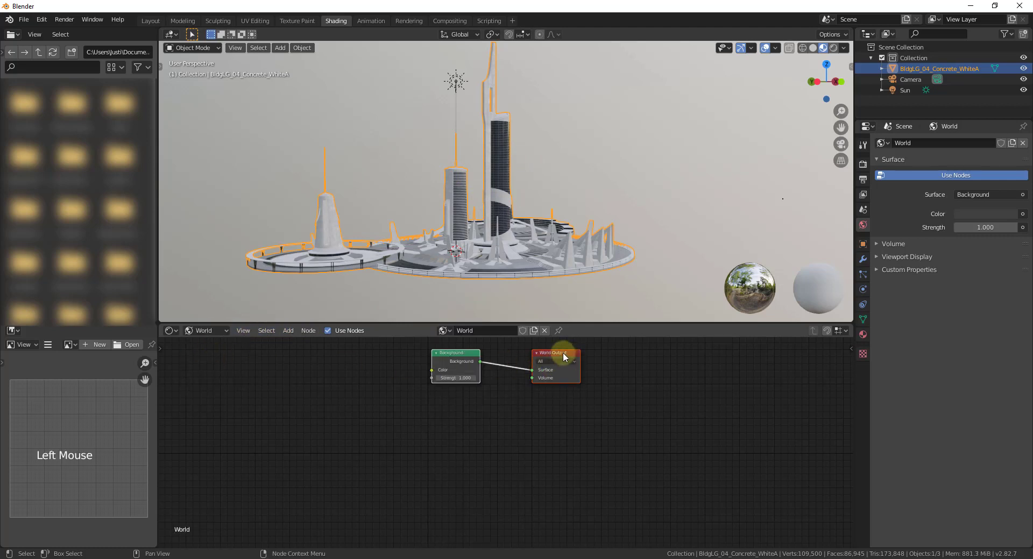
drag(563, 358, 656, 426)
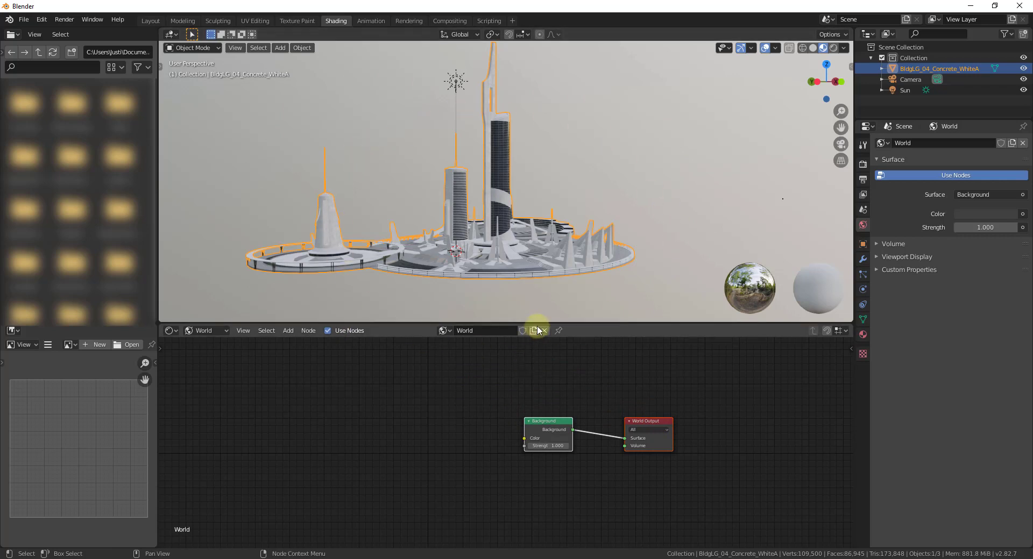
drag(653, 422, 667, 420)
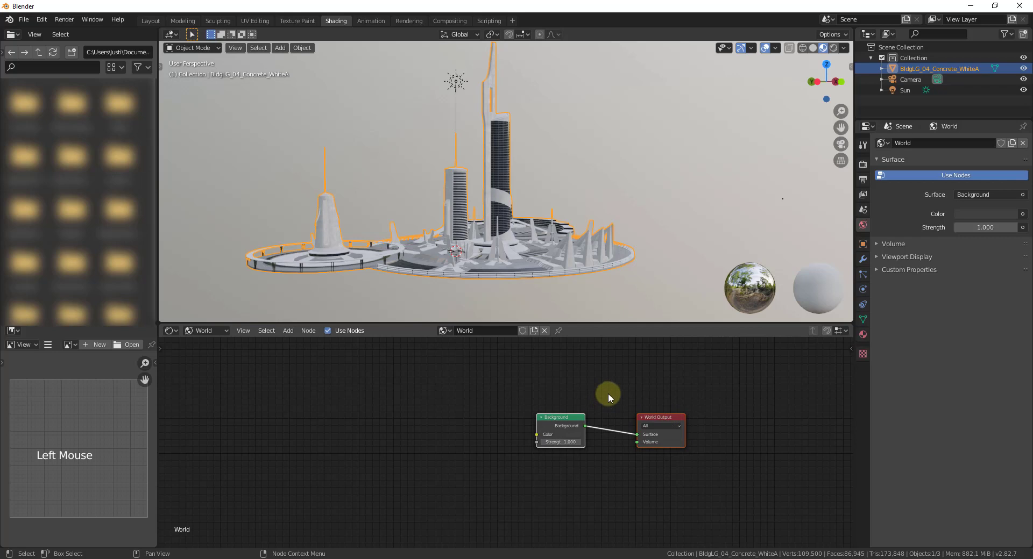
click(581, 388)
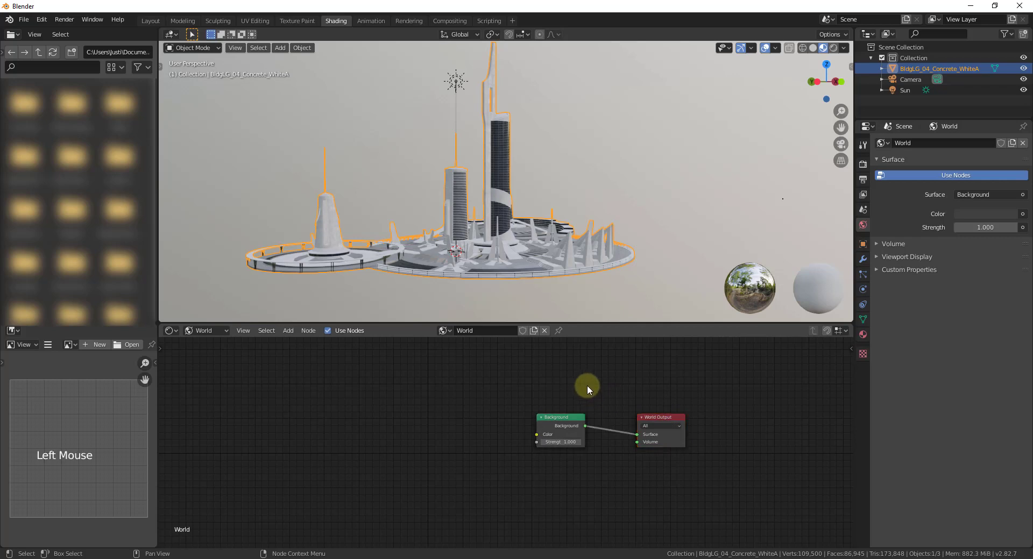
Step: Add an Environment Texture node to the world shader and place it before the Background node
click(447, 398)
key(shift+a)
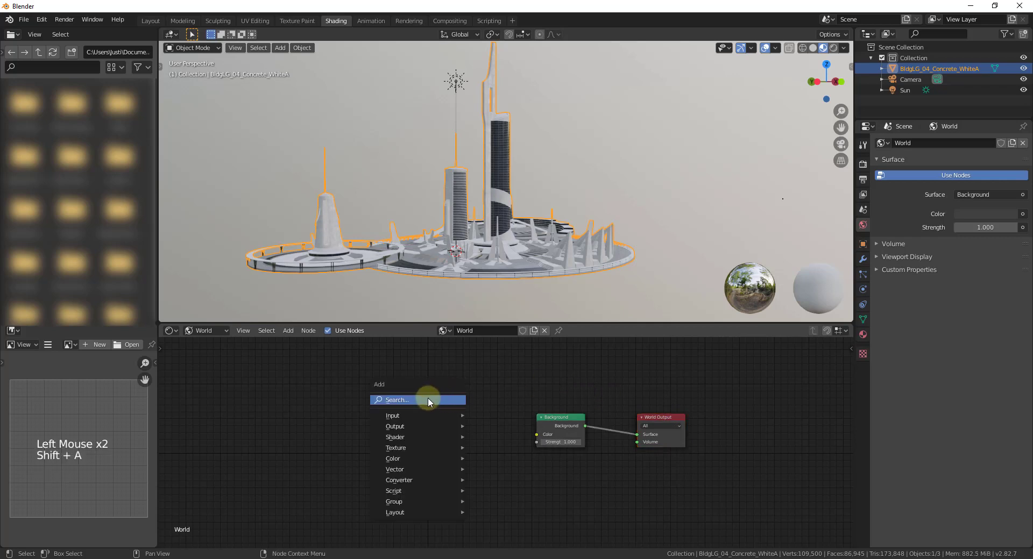
text(envir)
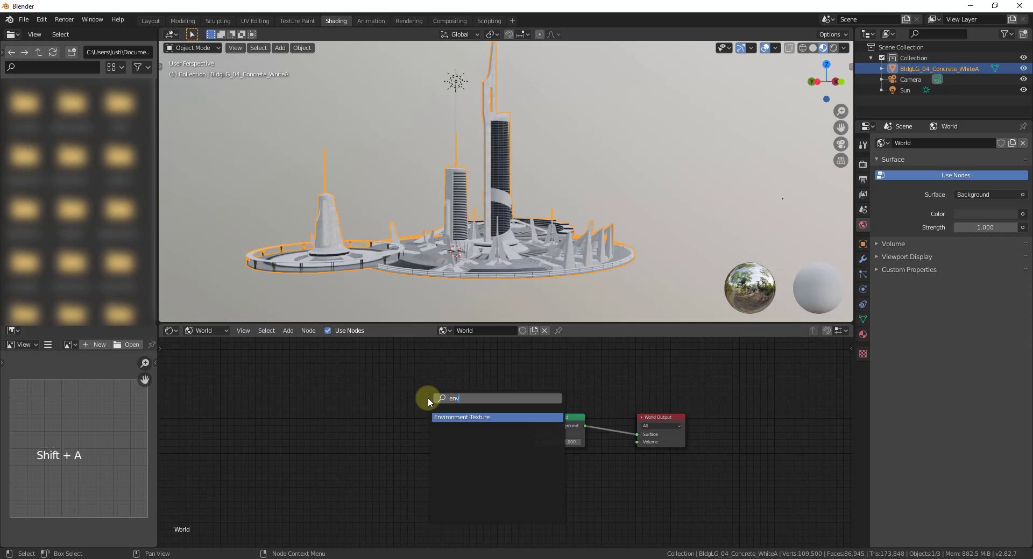
click(467, 417)
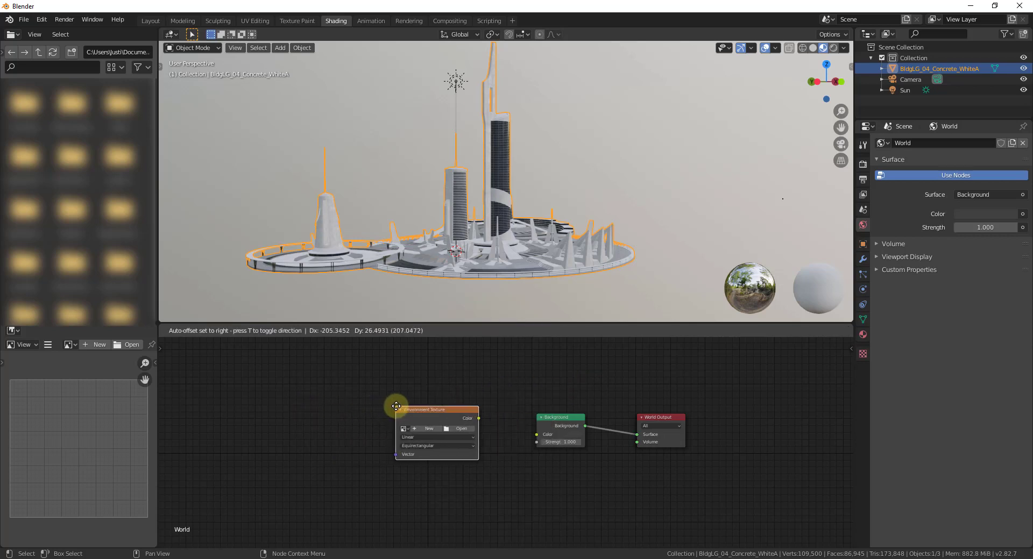
click(398, 408)
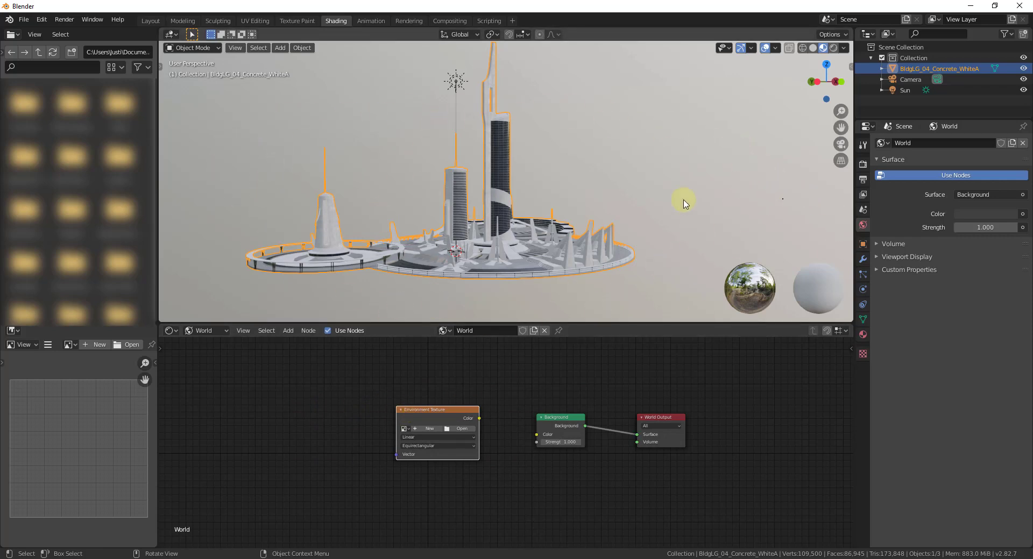
click(461, 429)
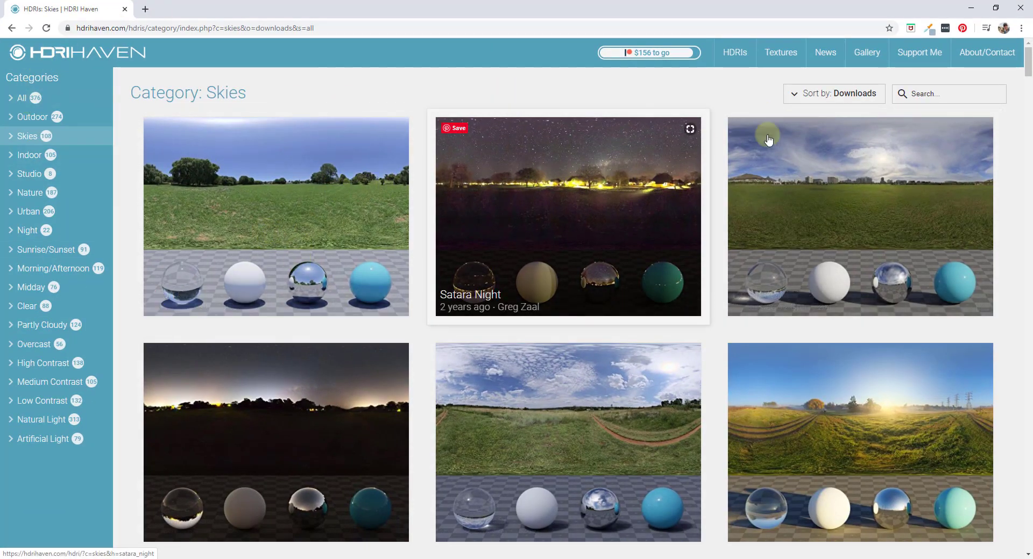
Step: On the HDRI Haven website, browse the HDRIs, open Rural Landscape and download its 4k HDR version
click(736, 57)
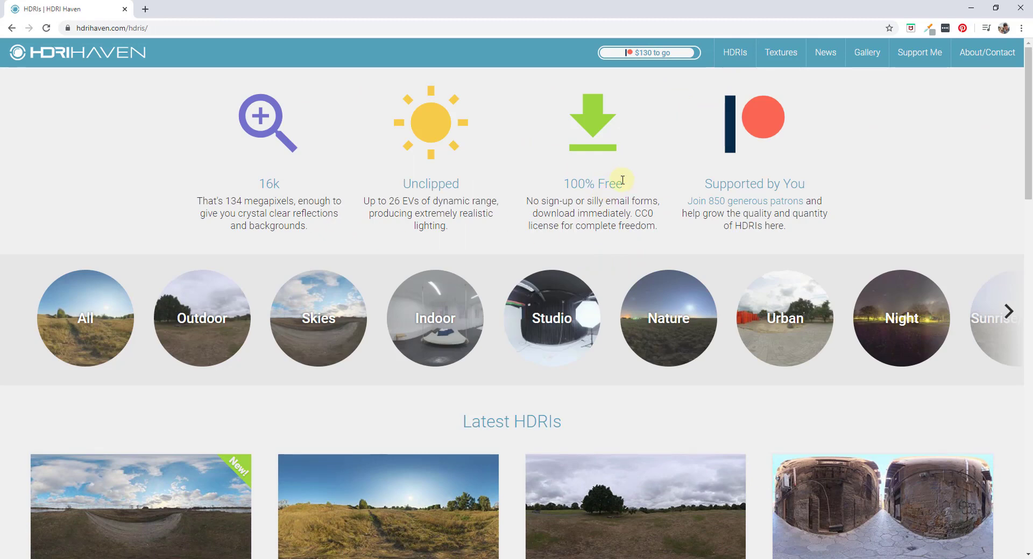
scroll(449, 323, down, 5)
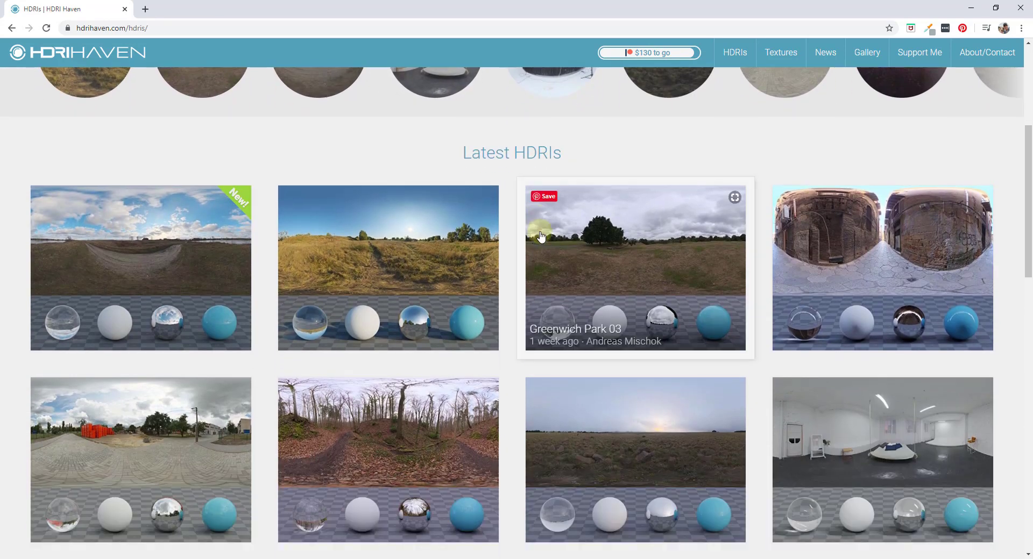
scroll(592, 237, up, 2)
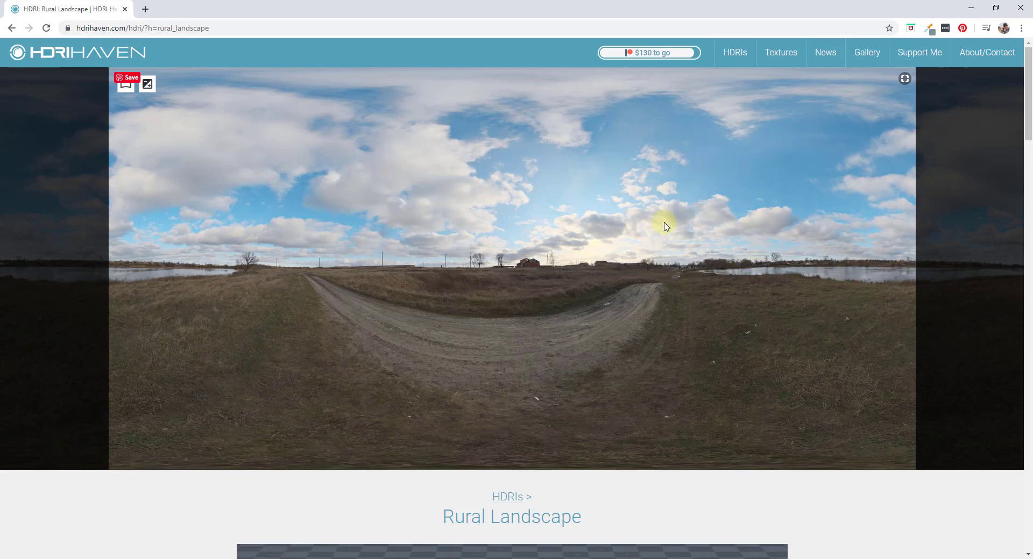
scroll(660, 215, down, 4)
scroll(656, 212, down, 5)
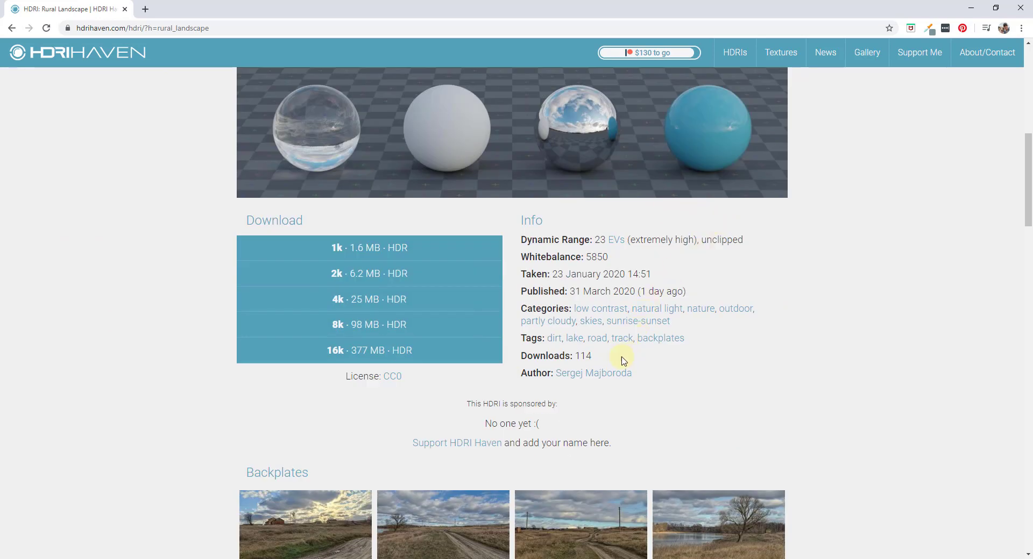
click(376, 303)
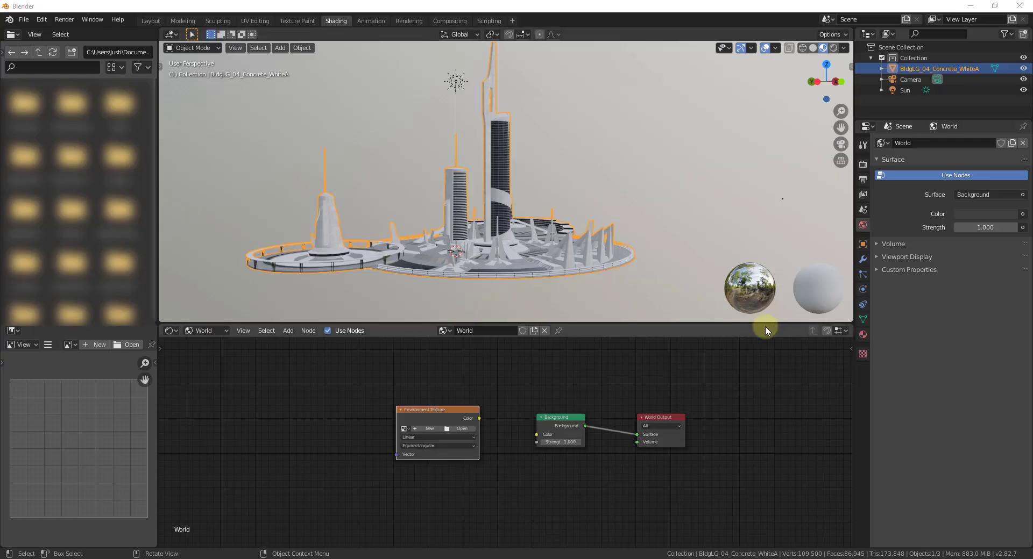
Step: In Blender, load rural_landscape_4k.hdr from the HDRI and Lighting folder into the Environment Texture node
scroll(448, 425, up, 9)
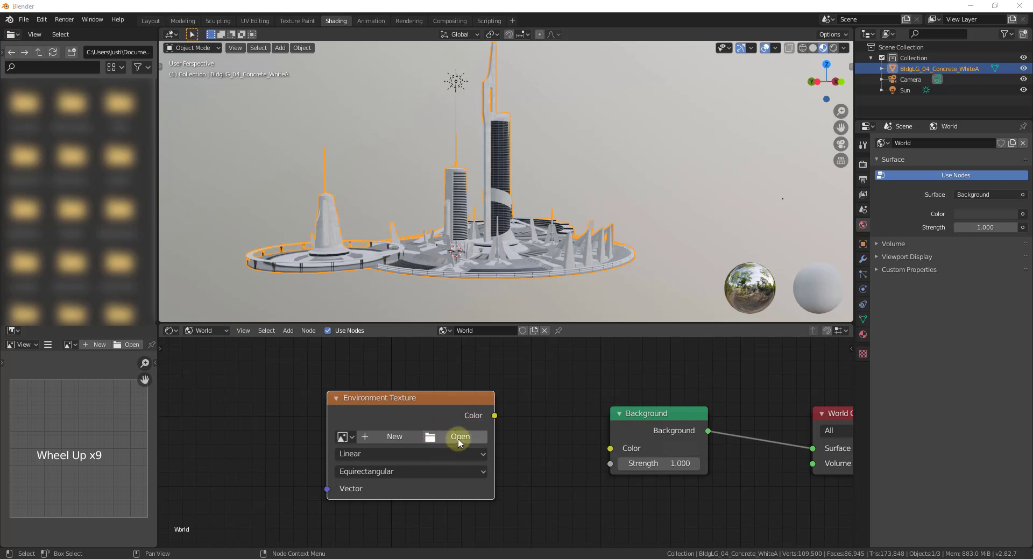
click(459, 439)
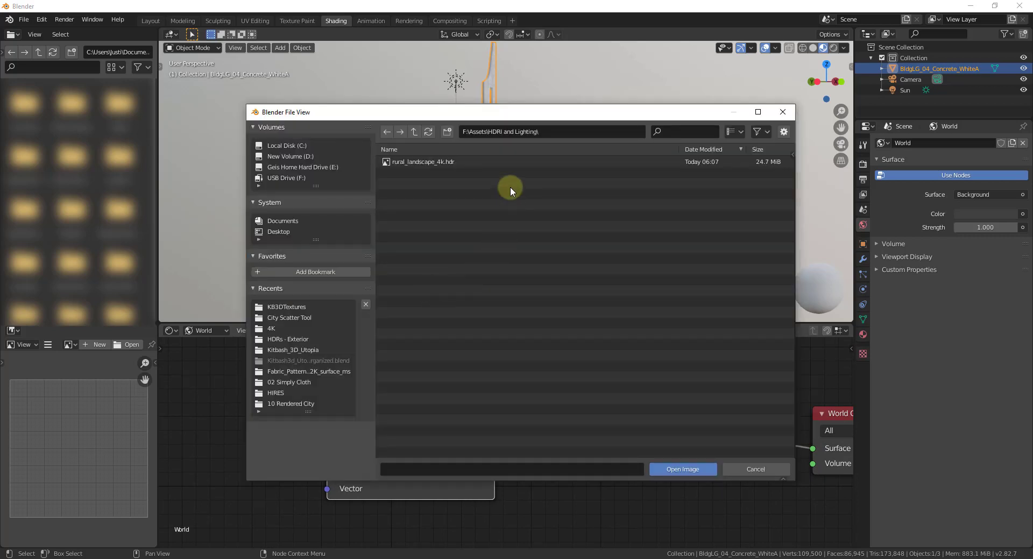
double_click(418, 163)
scroll(446, 309, down, 2)
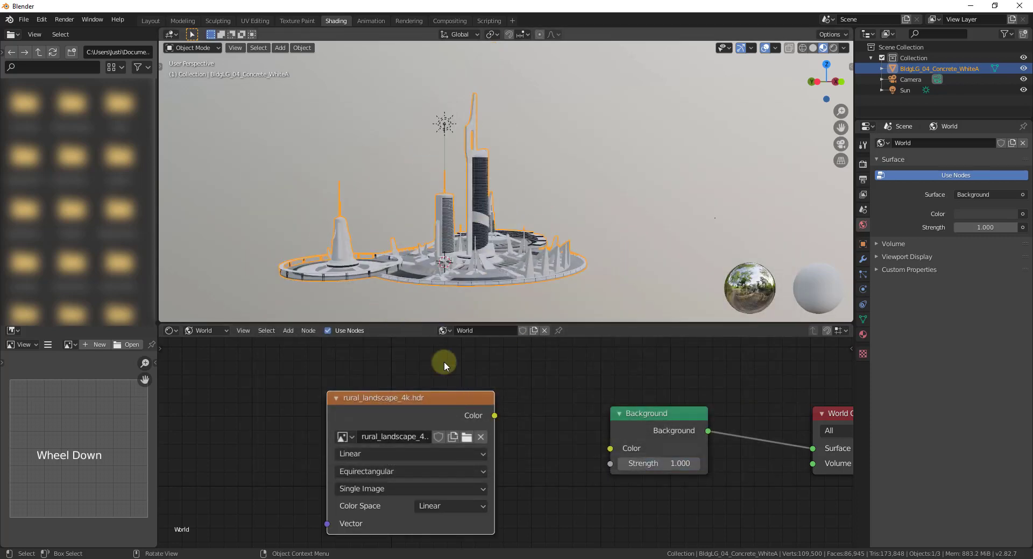
Step: Connect the Environment Texture's Color output to the Background node's Color input and switch the 3D view to Rendered shading
scroll(526, 406, down, 6)
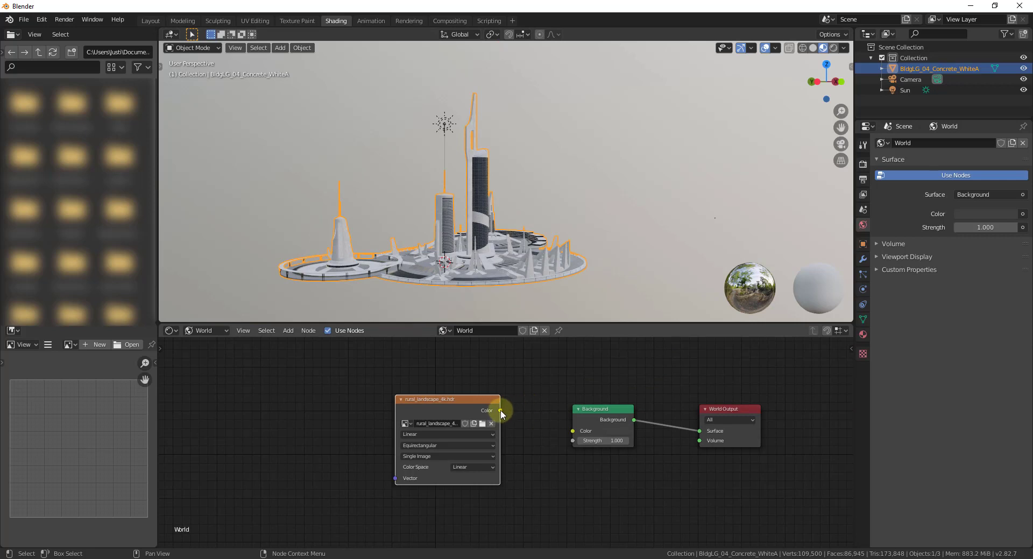
click(501, 411)
drag(503, 414, 574, 432)
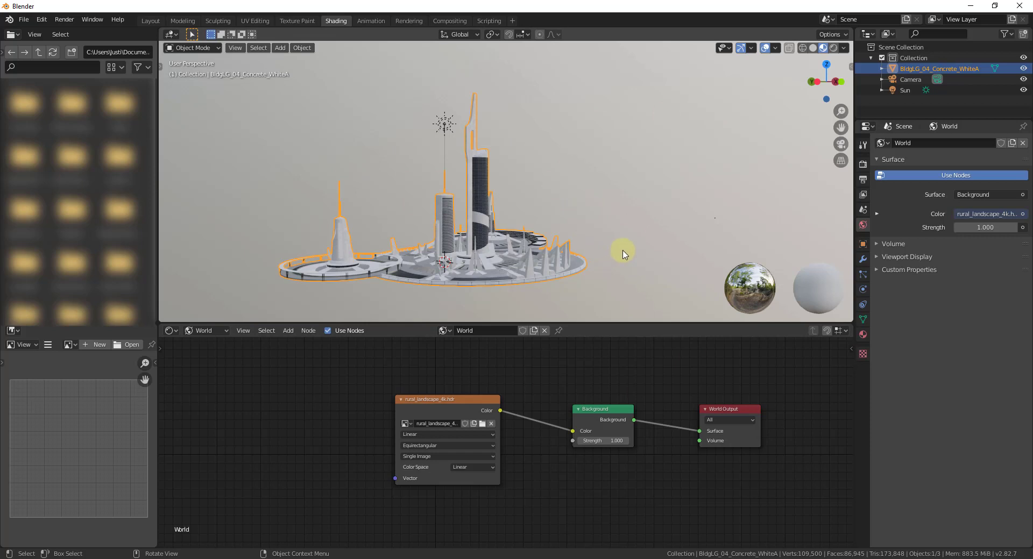
click(832, 48)
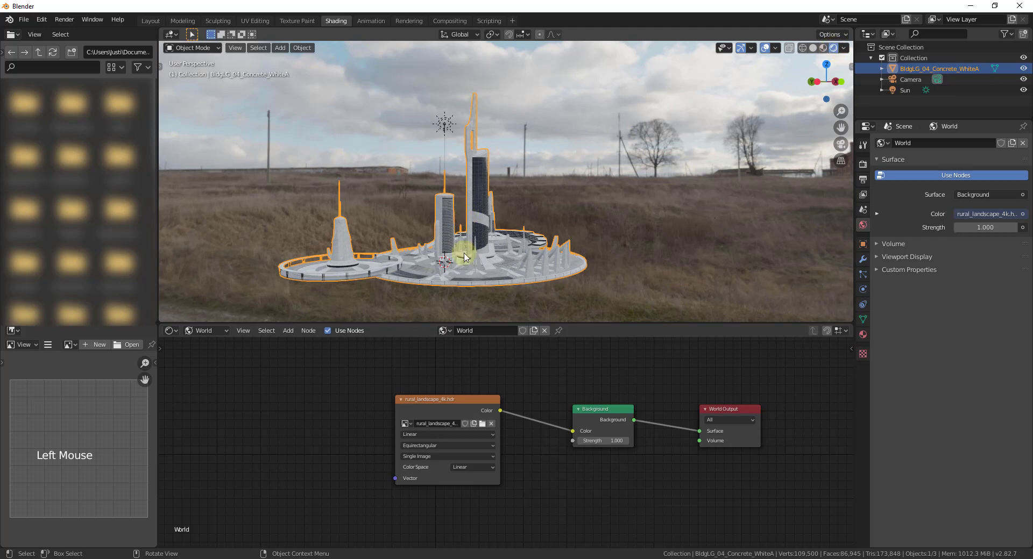
Step: Hide the Sun light so that only the HDRI lights the city in the 3D view
middle_drag(501, 251, 796, 214)
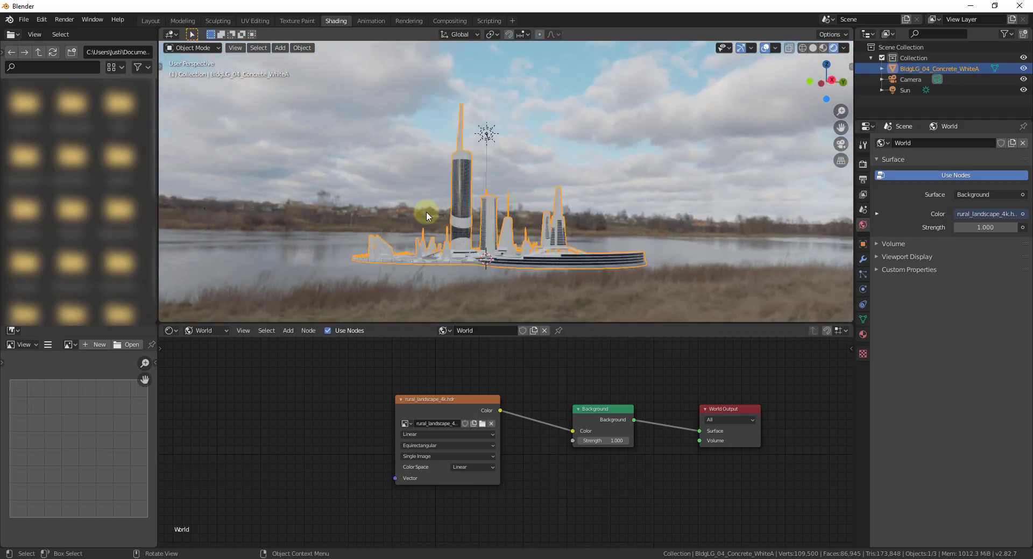
scroll(426, 215, up, 2)
middle_drag(458, 223, 518, 97)
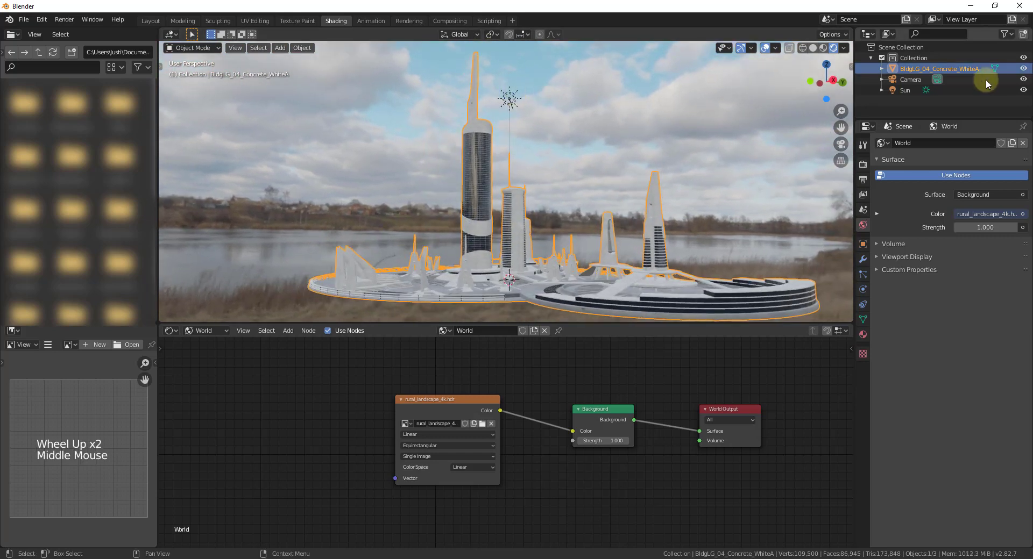
click(1022, 90)
Step: Examine the whole city model from several angles to judge how the HDRI environment lights it
middle_drag(654, 249, 671, 207)
scroll(549, 228, up, 1)
scroll(444, 204, down, 1)
scroll(445, 206, up, 1)
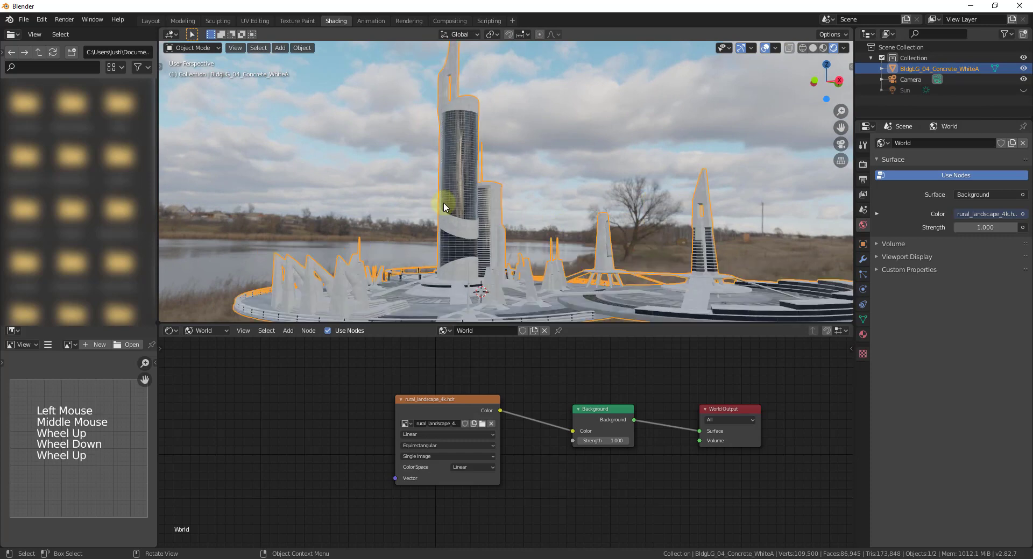
middle_drag(445, 206, 613, 210)
scroll(489, 258, up, 1)
scroll(491, 247, down, 1)
scroll(518, 217, down, 1)
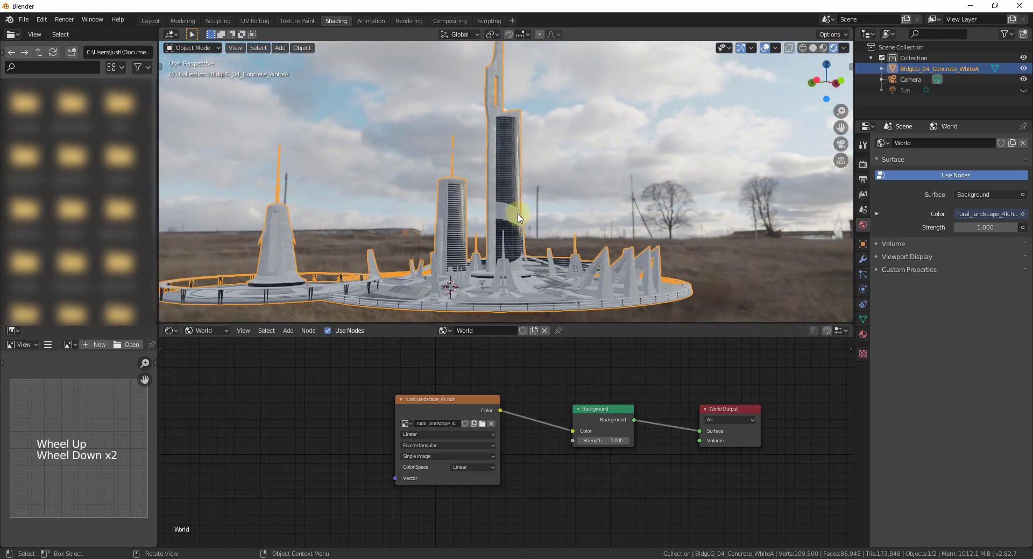
scroll(521, 221, up, 1)
mouse_move(528, 224)
middle_down()
mouse_move(715, 226)
mouse_move(392, 223)
mouse_move(765, 229)
mouse_move(302, 238)
mouse_move(263, 208)
mouse_move(836, 221)
mouse_move(708, 189)
mouse_move(560, 203)
mouse_move(454, 244)
mouse_move(217, 240)
mouse_move(514, 241)
mouse_move(514, 227)
middle_up()
scroll(479, 246, up, 1)
scroll(485, 245, down, 1)
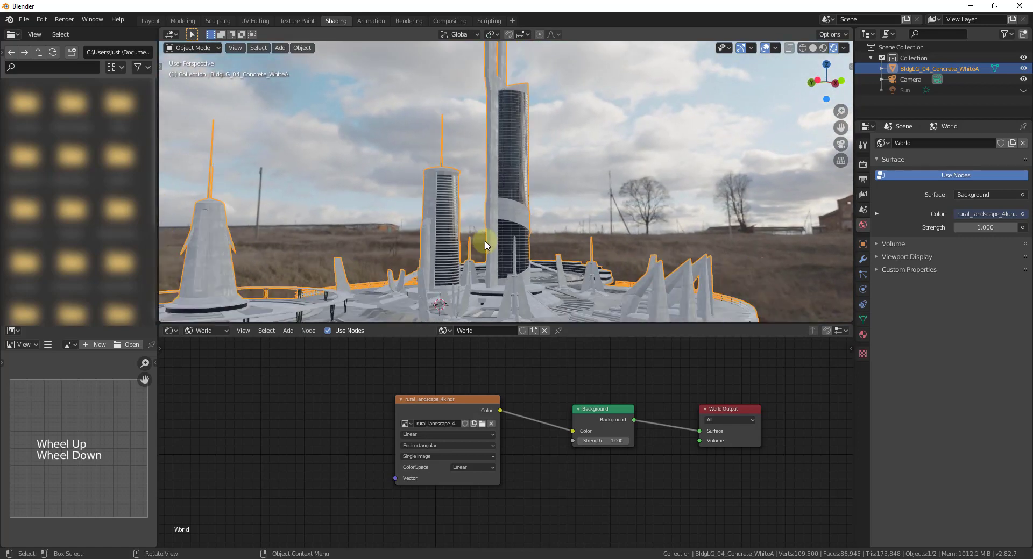
scroll(486, 245, down, 2)
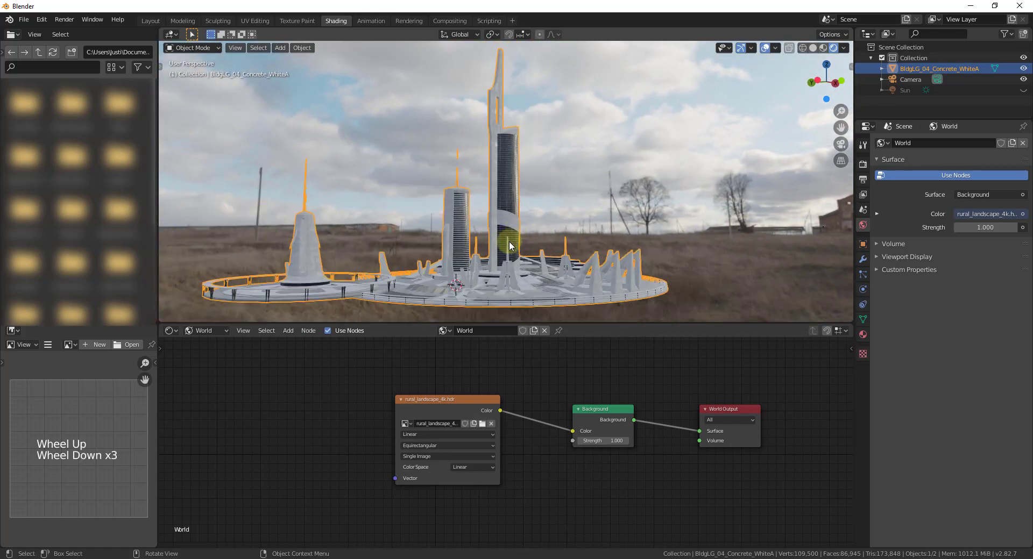
middle_drag(520, 241, 518, 226)
scroll(516, 223, up, 1)
scroll(523, 226, down, 1)
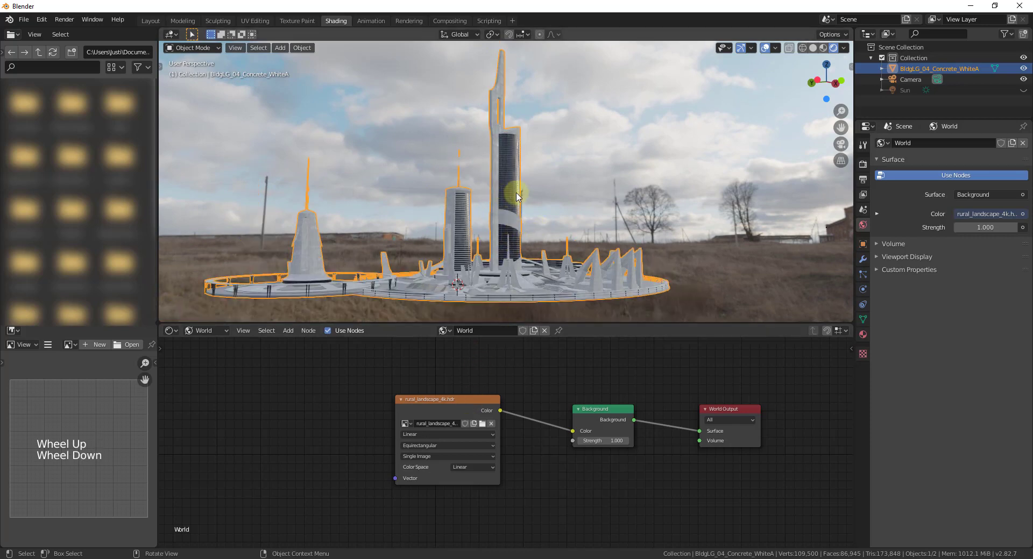
Step: Inspect the glass facade of the tall round tower up close for reflections of the HDRI sky
scroll(515, 192, up, 2)
scroll(511, 188, up, 8)
middle_drag(508, 198, 586, 127)
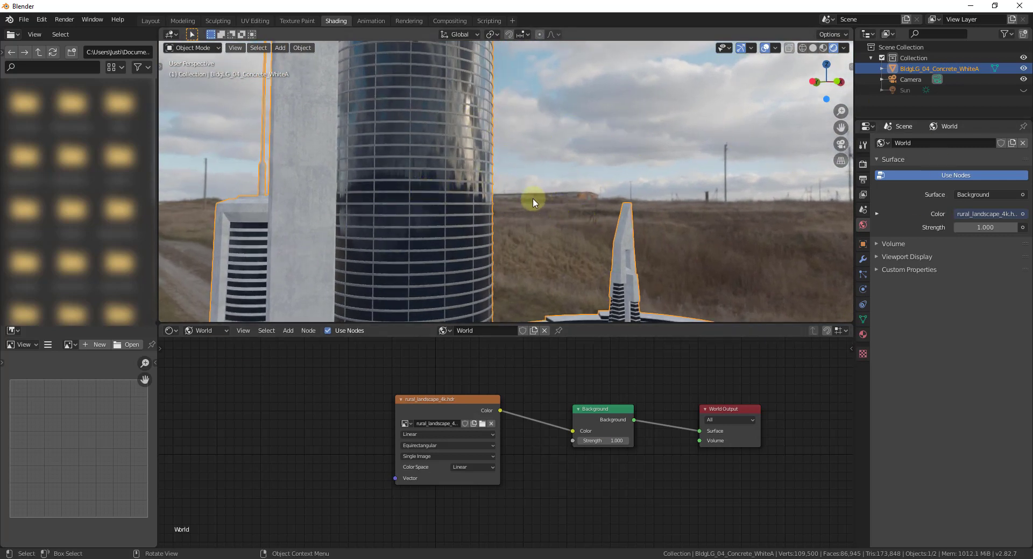
scroll(470, 201, down, 3)
scroll(442, 212, up, 8)
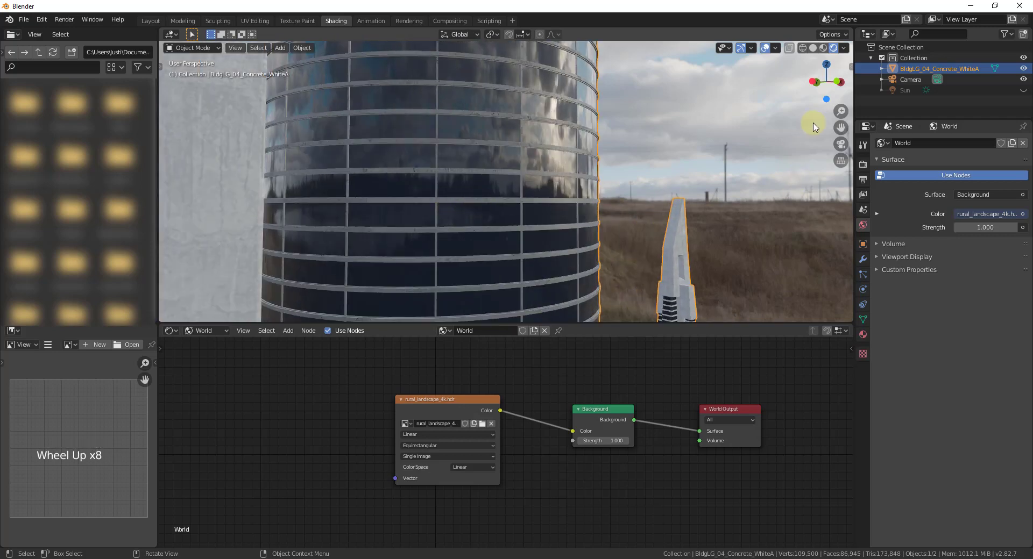
scroll(509, 157, down, 2)
scroll(592, 149, up, 2)
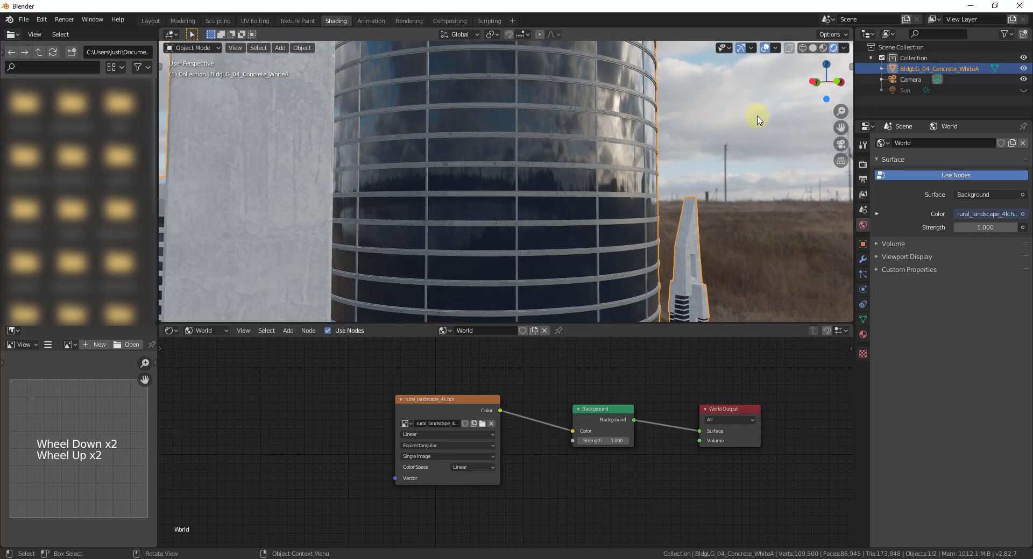
Step: Look around the full HDRI backdrop and compare the bright sky areas with the light on the buildings
mouse_move(686, 185)
middle_down()
mouse_move(638, 185)
mouse_move(648, 194)
mouse_move(666, 177)
mouse_move(784, 179)
mouse_move(307, 131)
mouse_move(650, 96)
mouse_move(320, 169)
mouse_move(679, 193)
middle_up()
scroll(637, 188, down, 7)
scroll(637, 189, down, 4)
scroll(624, 189, up, 2)
scroll(646, 181, down, 3)
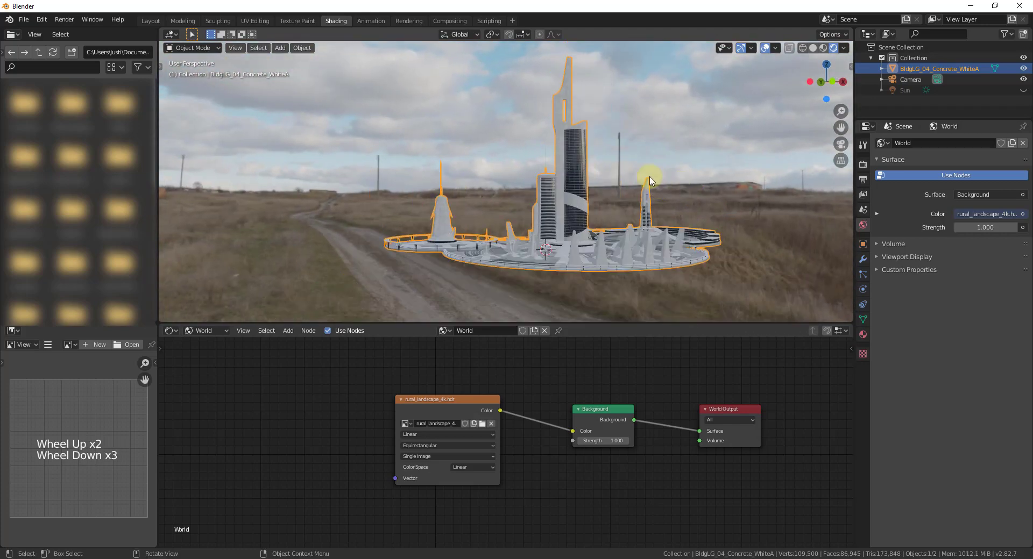
scroll(576, 143, up, 3)
middle_drag(539, 196, 295, 131)
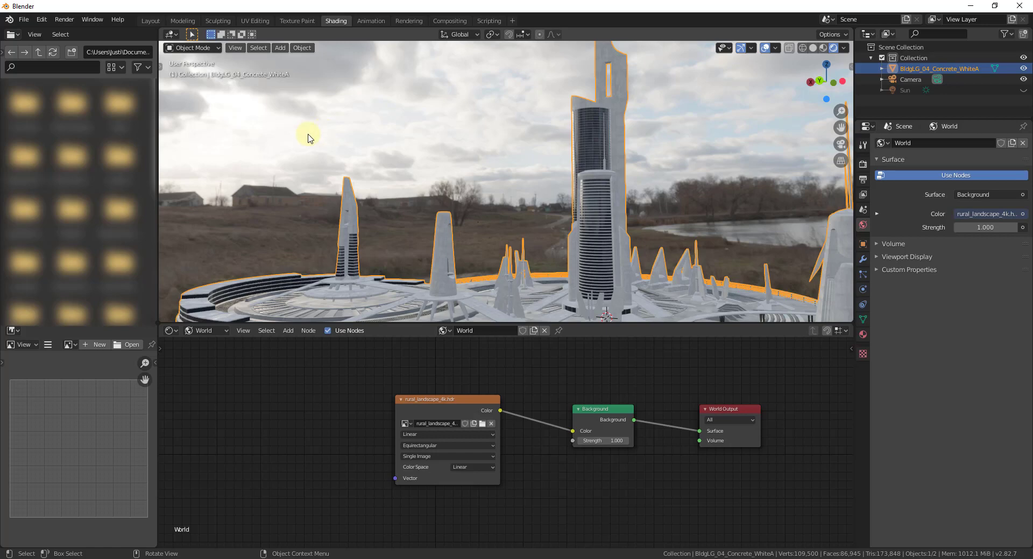
middle_drag(606, 246, 853, 248)
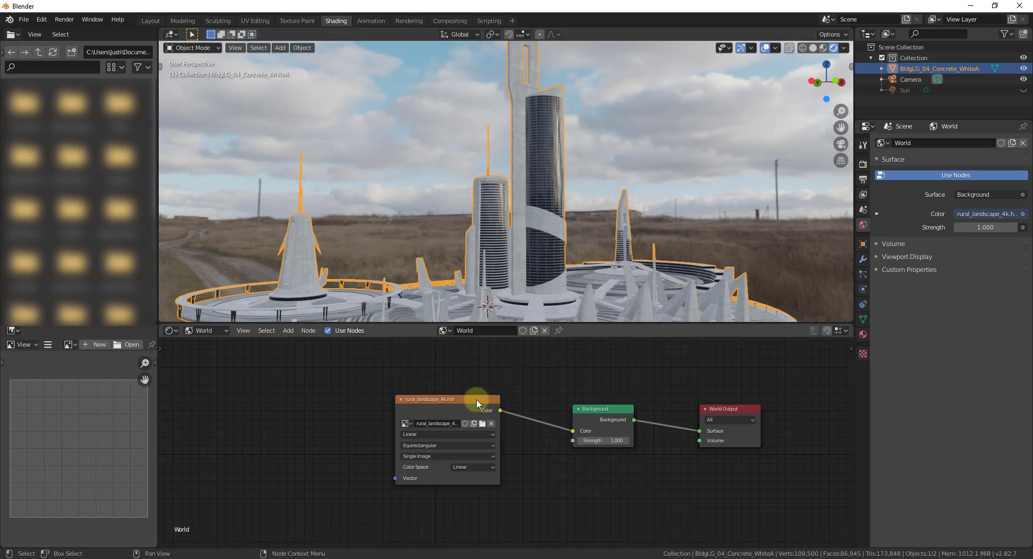
Step: Set the world background strength to 2
drag(476, 399, 478, 393)
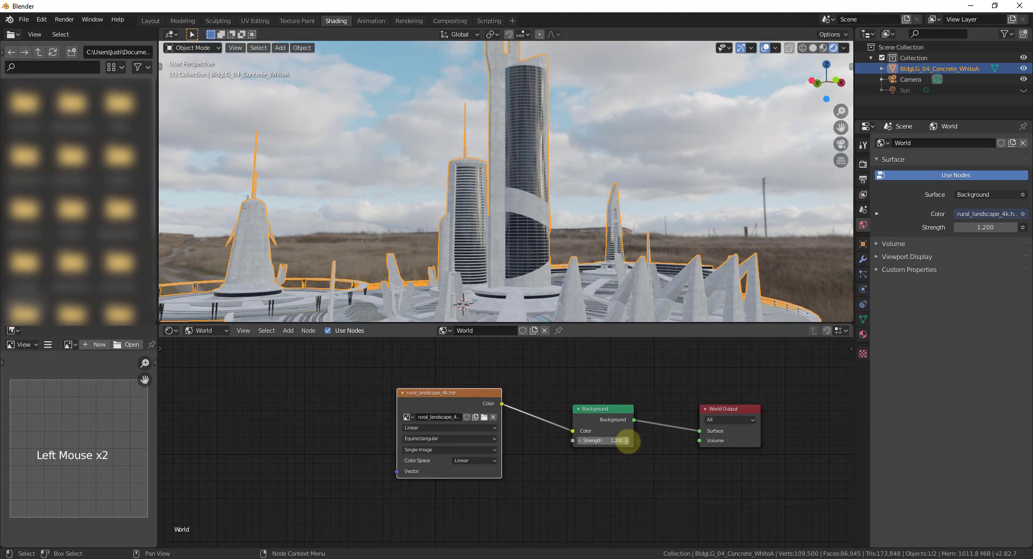
click(978, 228)
text(2)
key(Return)
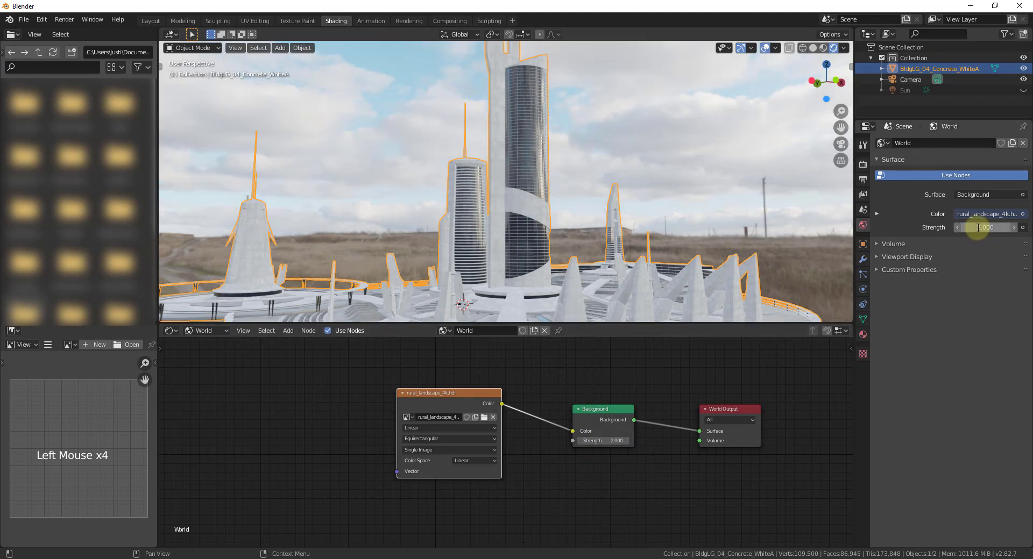
Step: Set the Background node's strength to 0.5
click(605, 440)
text(0.5)
key(Return)
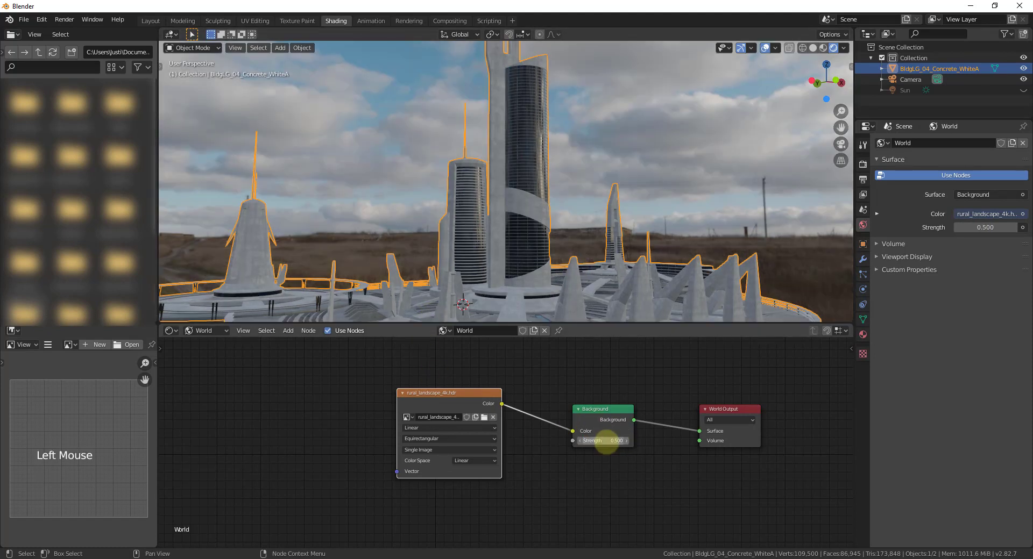
middle_drag(659, 237, 643, 175)
scroll(665, 185, down, 2)
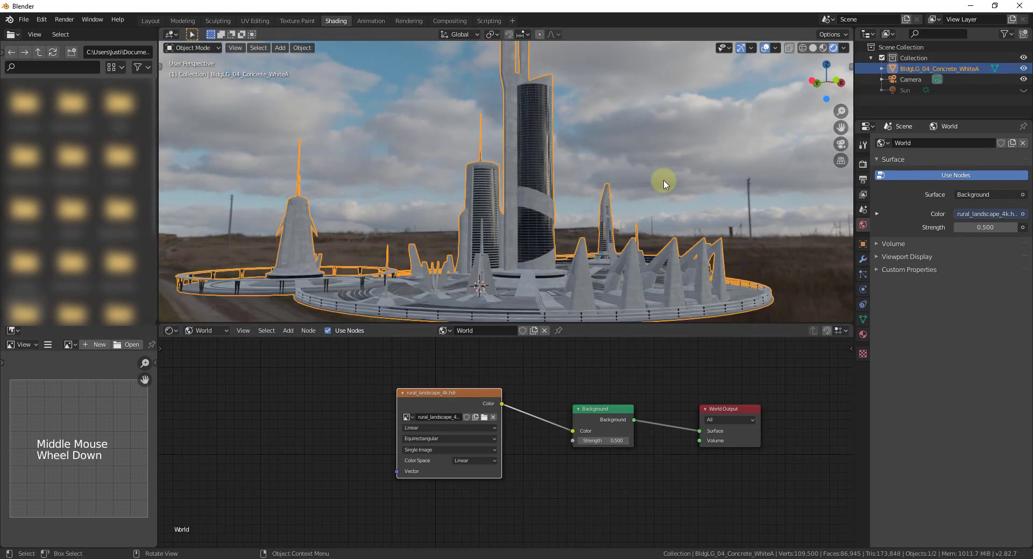
scroll(665, 189, down, 1)
scroll(721, 202, up, 1)
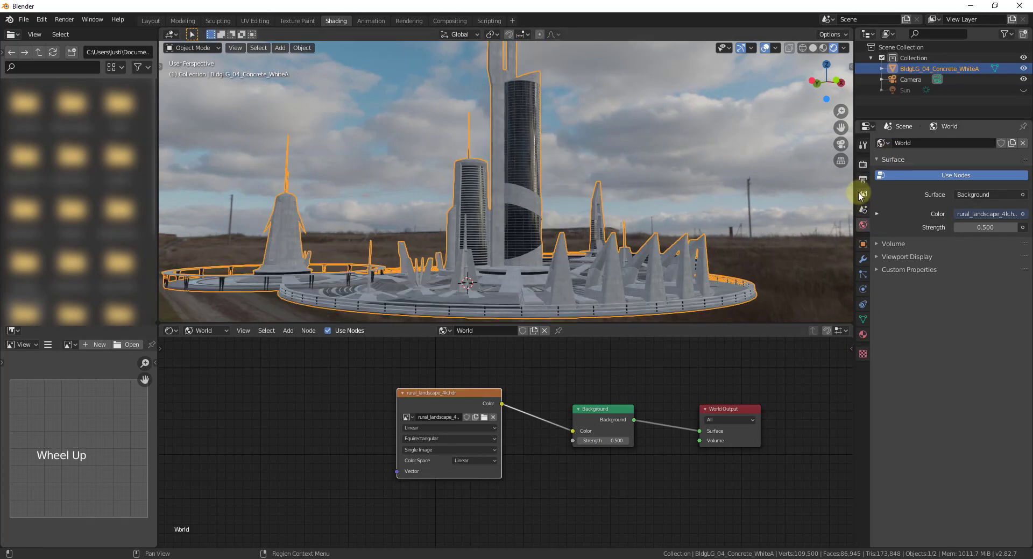
Step: In the render Color Management settings, adjust the exposure to 2.222 and the gamma to 0.514
click(863, 164)
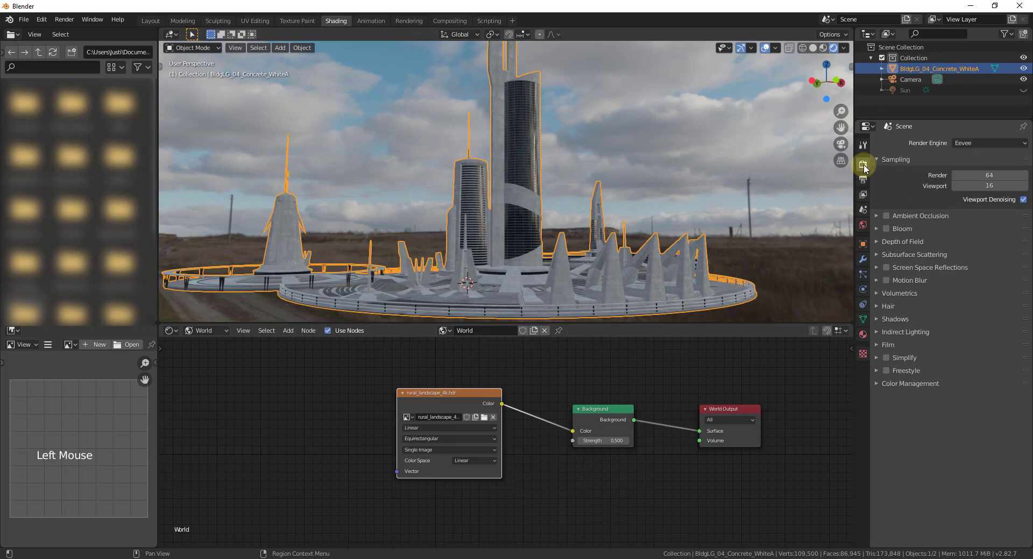
click(875, 384)
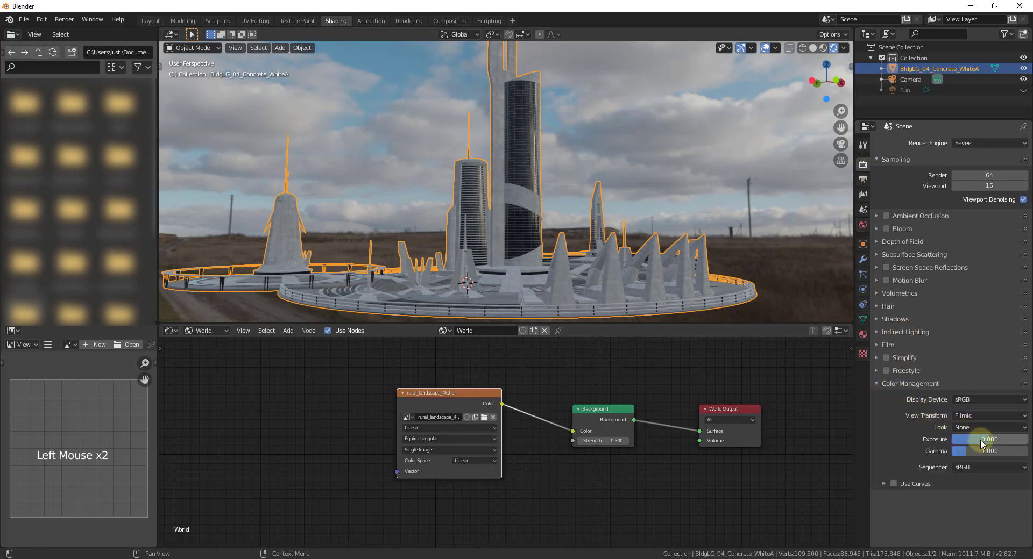
mouse_move(984, 437)
mouse_down()
mouse_move(955, 452)
mouse_move(997, 439)
mouse_up()
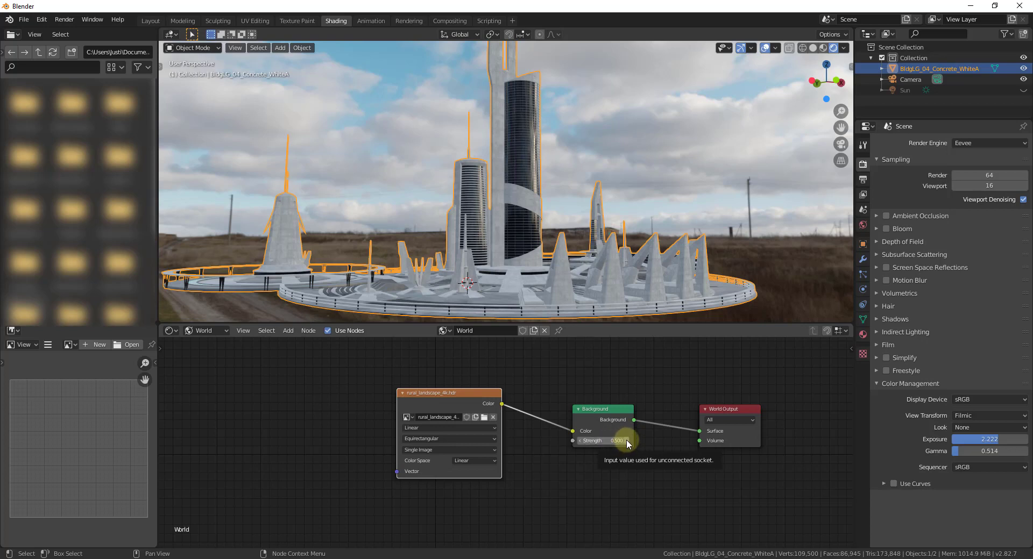
scroll(550, 205, down, 1)
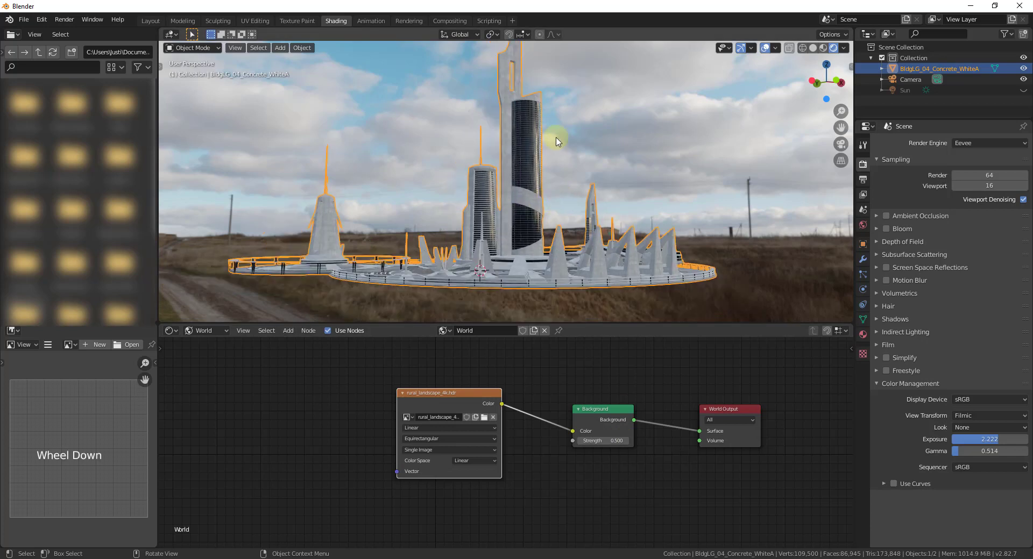
scroll(554, 134, up, 1)
middle_drag(557, 164, 549, 157)
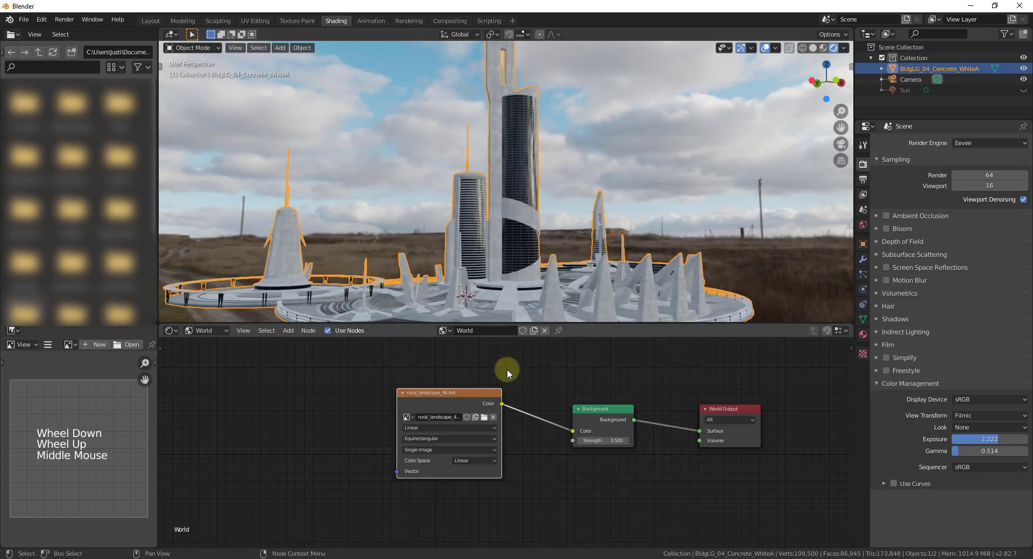
Step: Move the Environment Texture node closer to the Background node and deselect it
drag(460, 392, 472, 391)
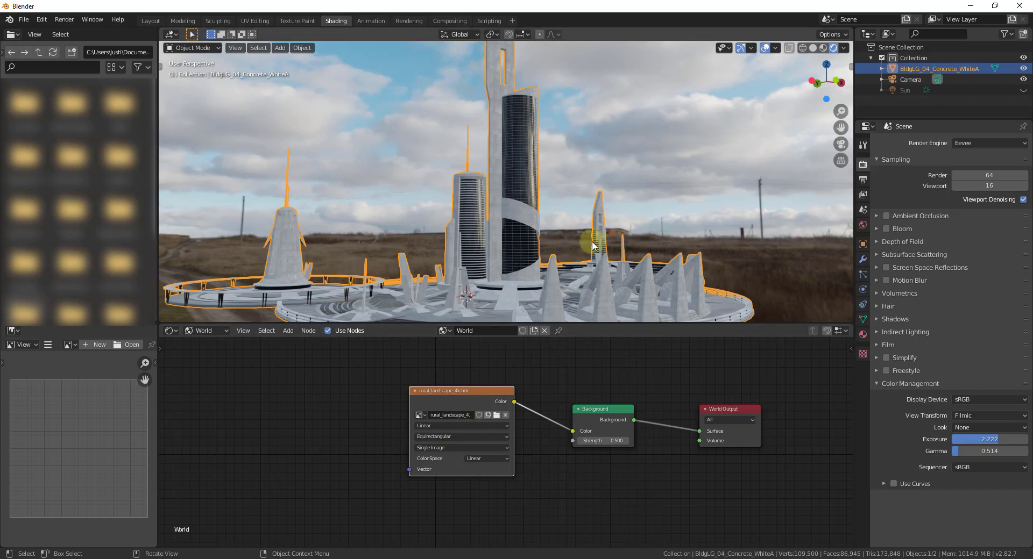
drag(492, 393, 512, 399)
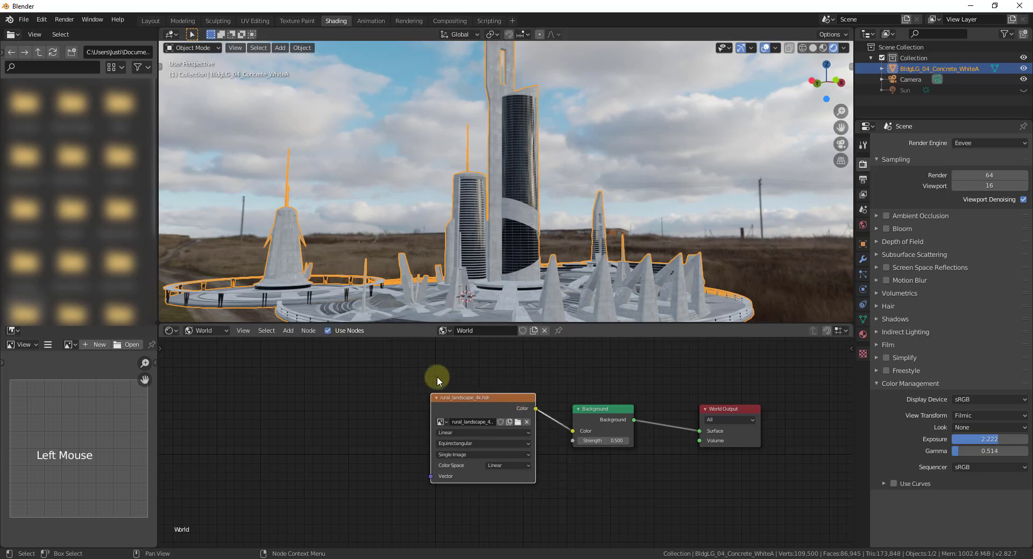
click(331, 392)
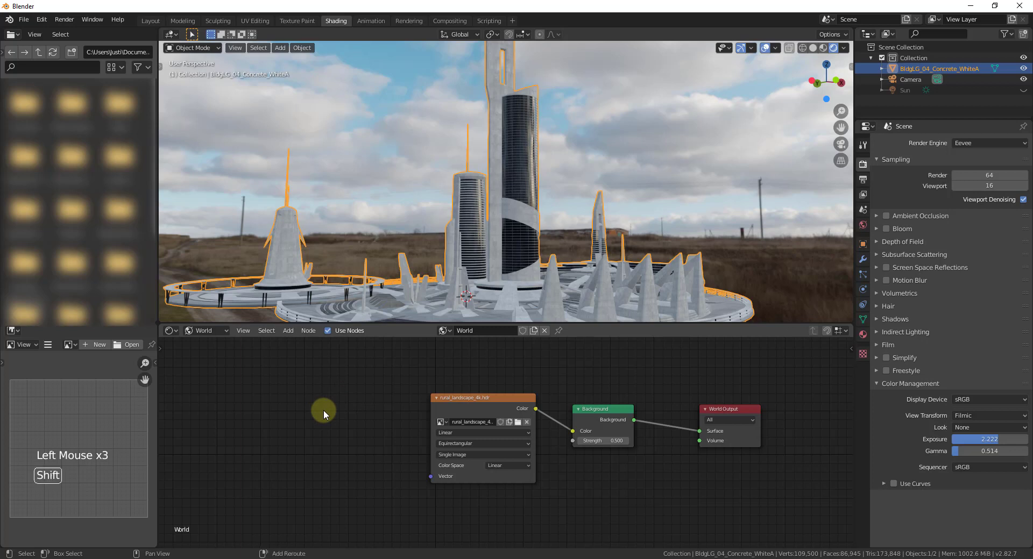
Step: Add a Texture Coordinate node before the Environment Texture and connect its Generated output to the texture's Vector input
key(shift+a)
mouse_move(285, 407)
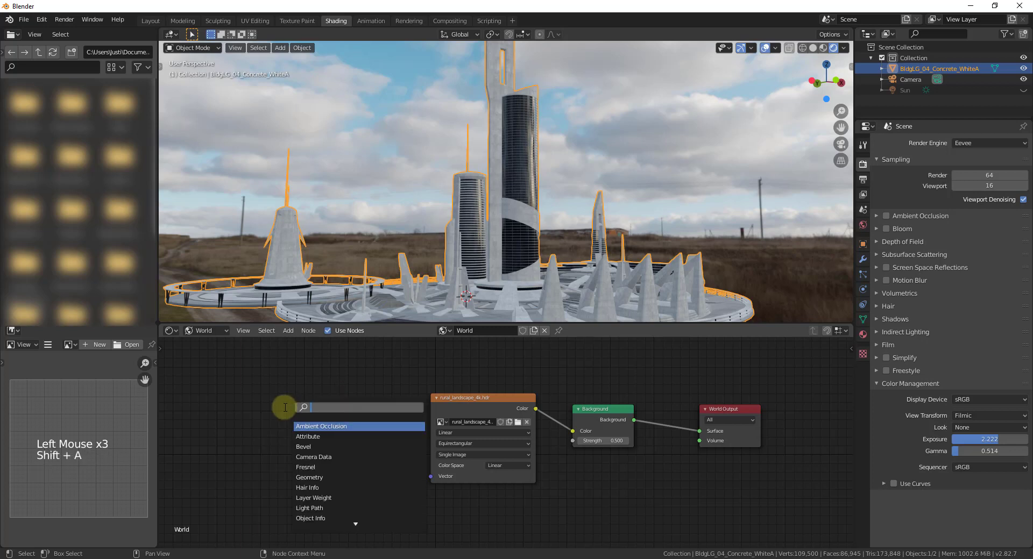
text(texr)
key(BackSpace)
text(t)
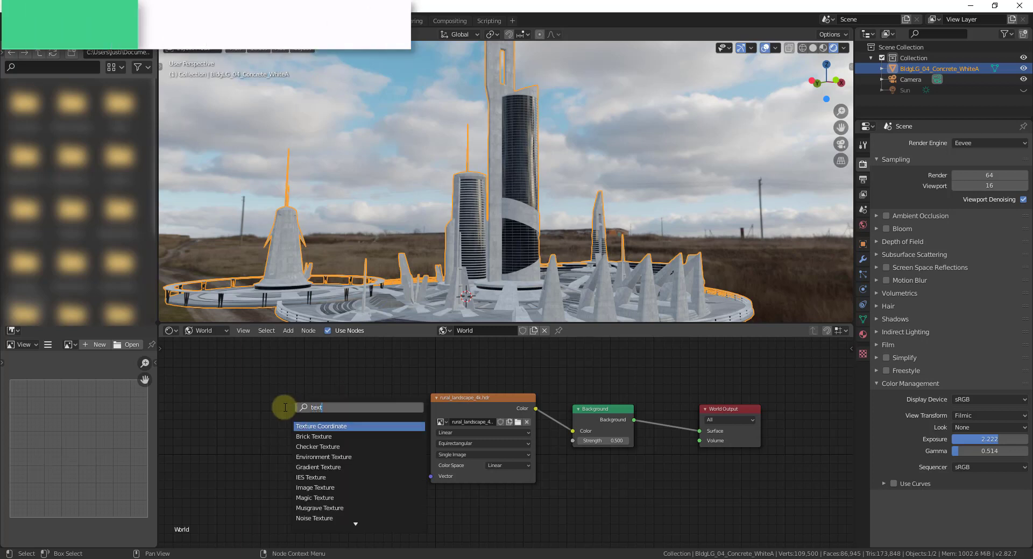
key(Return)
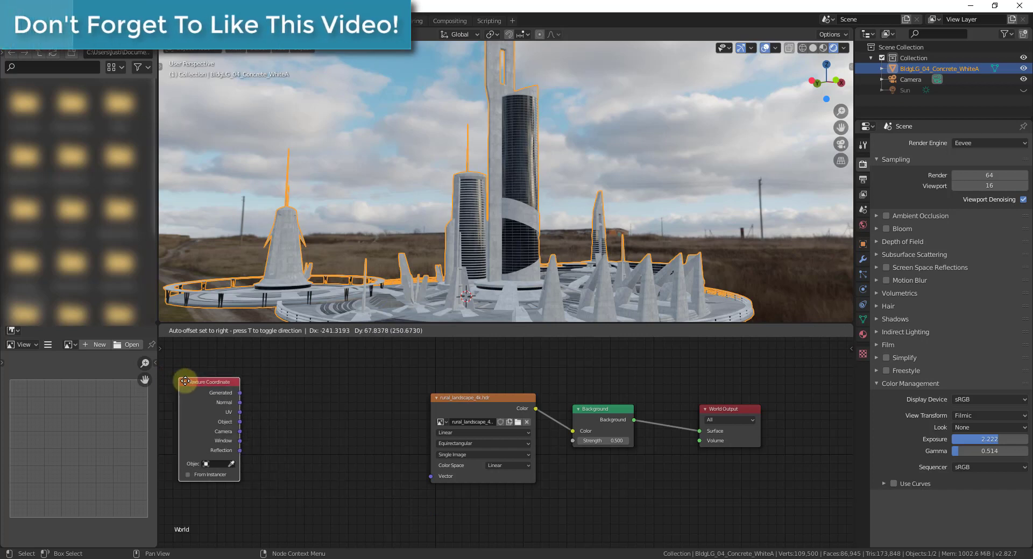
click(208, 394)
drag(248, 405, 431, 476)
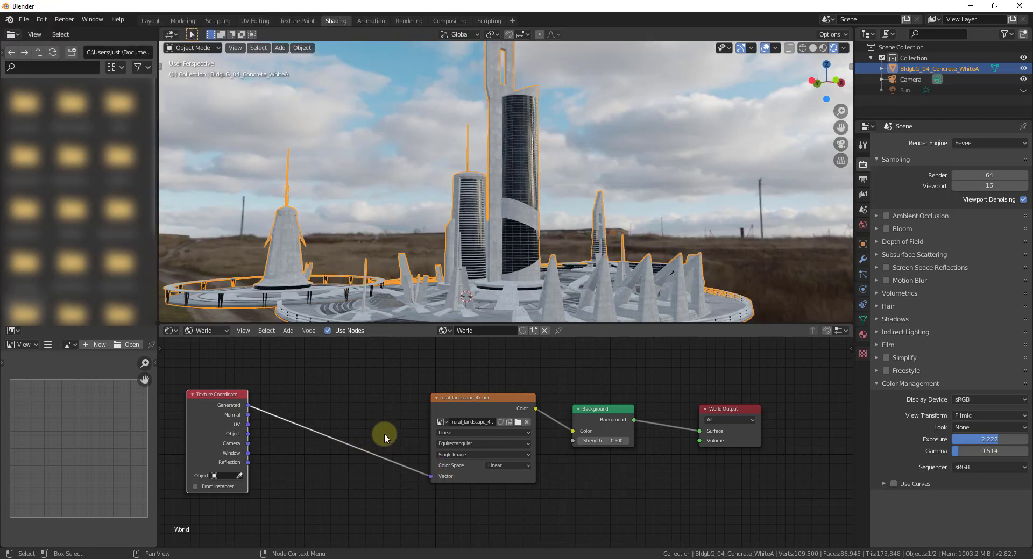
Step: Insert a Mapping node on the link between the Texture Coordinate and Environment Texture nodes and move it up slightly
key(shift+a)
click(361, 434)
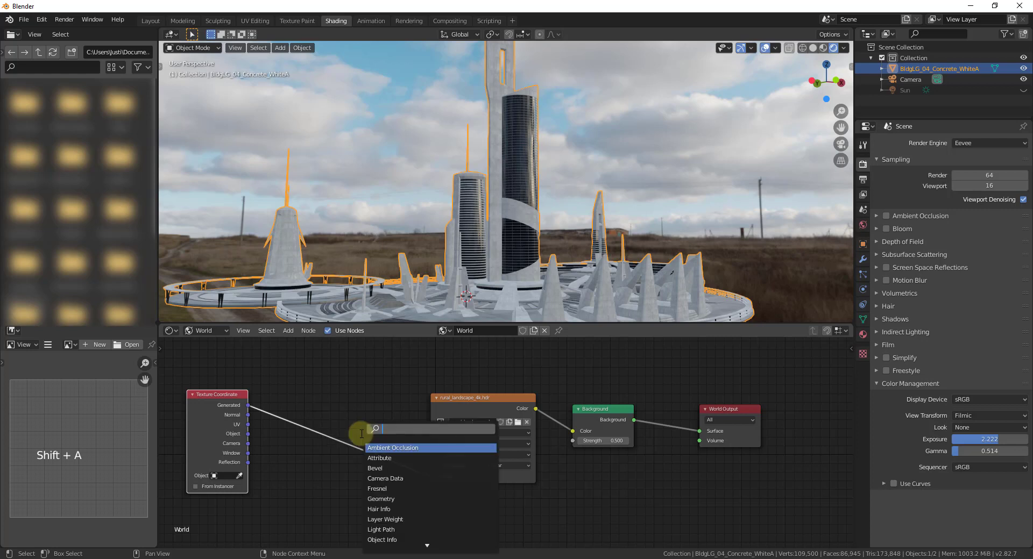
text(mappi)
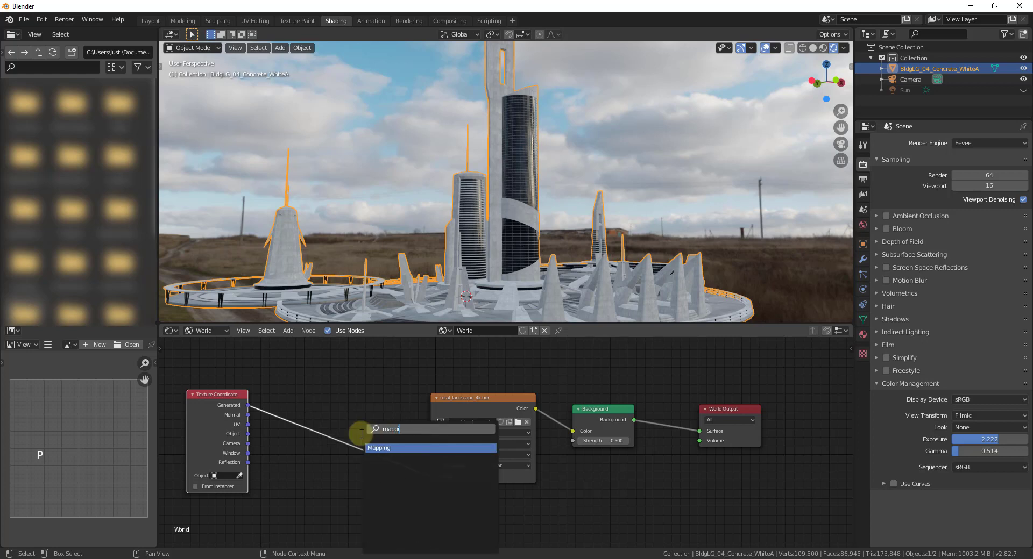
key(Return)
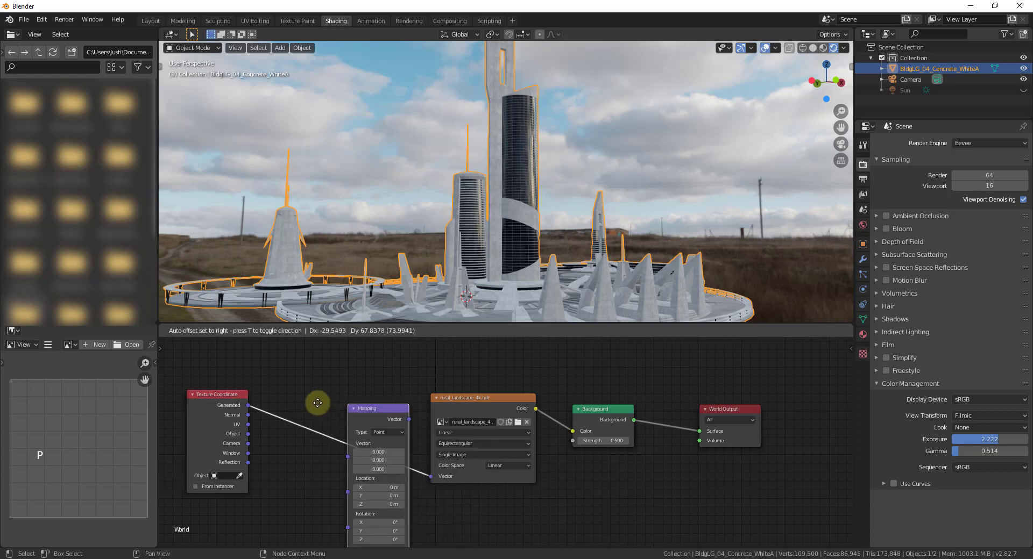
click(295, 394)
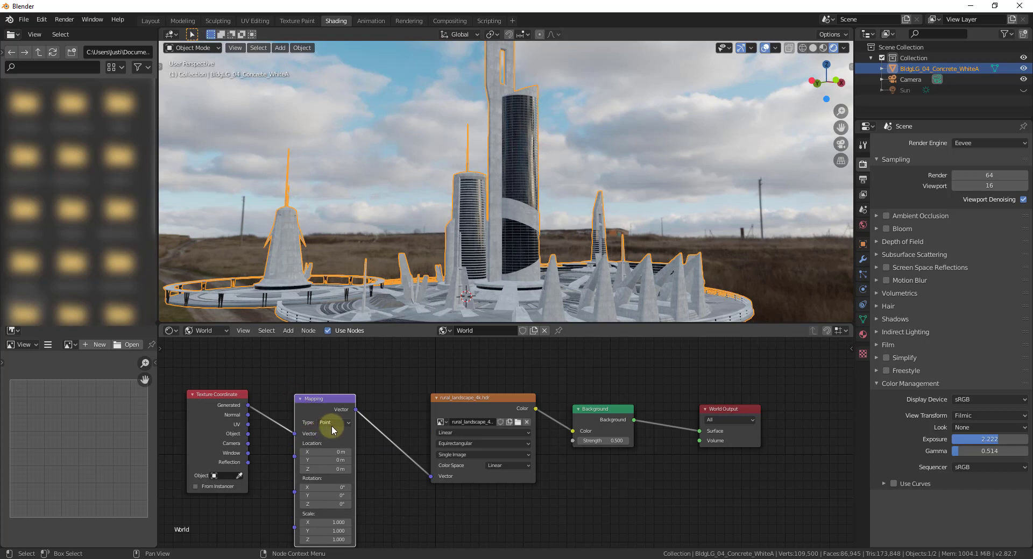
drag(328, 399, 334, 372)
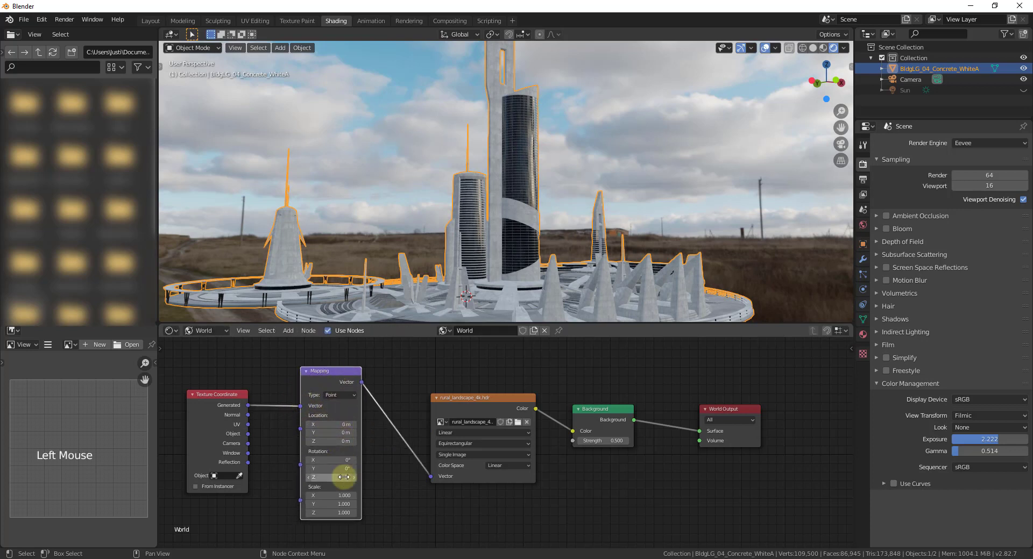
Step: Set the Mapping node's Z rotation to 40.7° and its X location to 0.2 m
drag(343, 477, 922, 554)
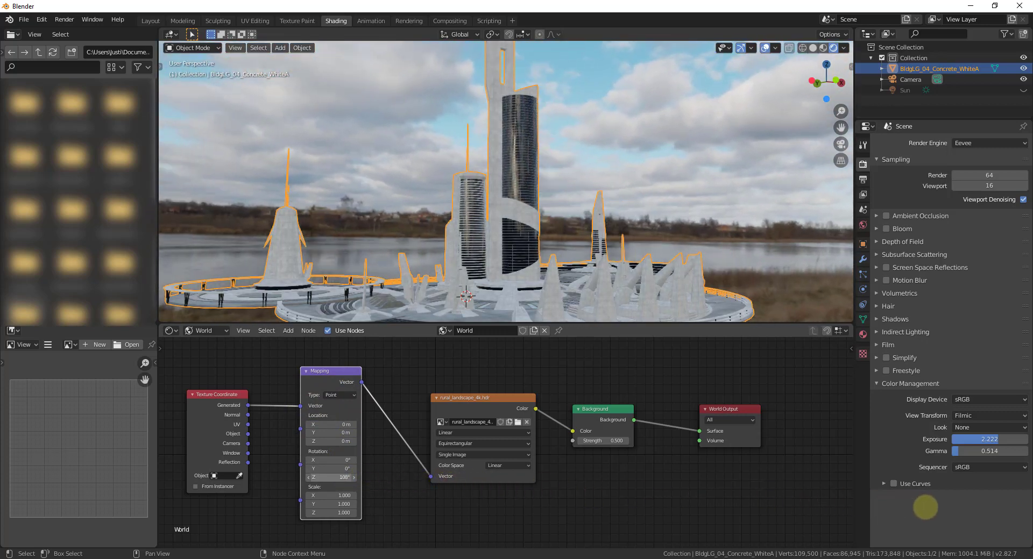
drag(820, 520, 570, 523)
drag(343, 441, 343, 442)
click(340, 443)
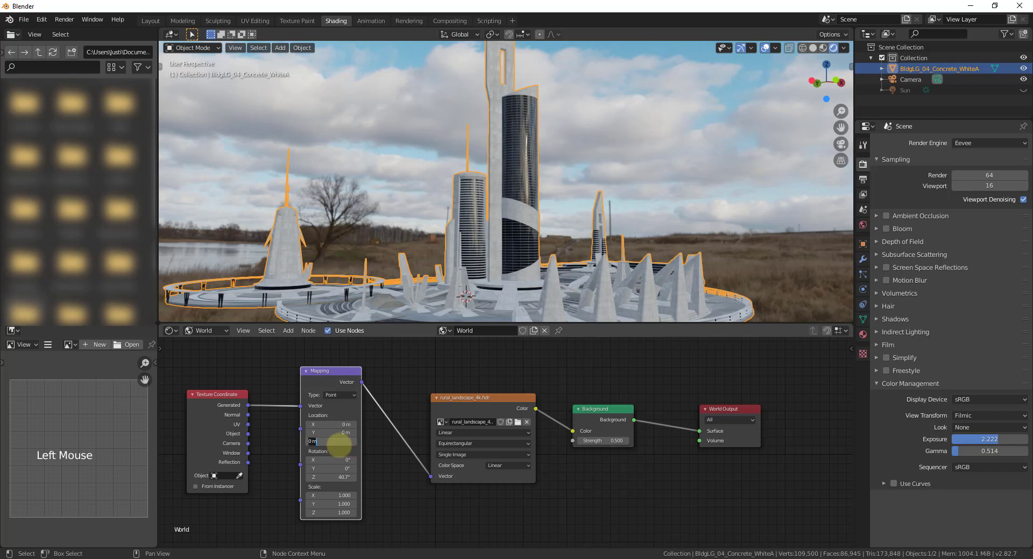
click(348, 408)
double_click(340, 426)
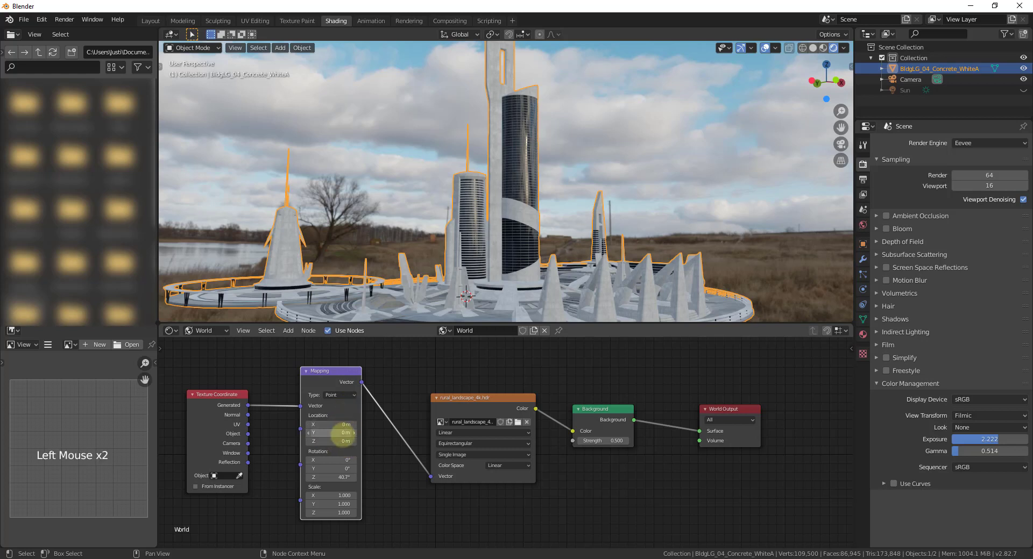
drag(343, 425, 355, 425)
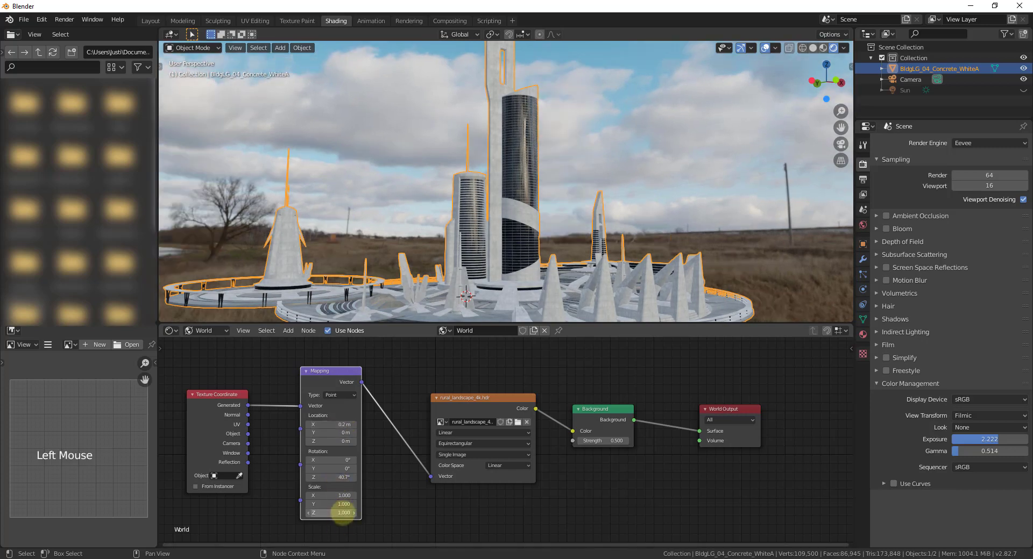
Step: Try a Z scale of 0.9 and a different Y scale in the Mapping node, then reset both to 1
drag(342, 513, 336, 517)
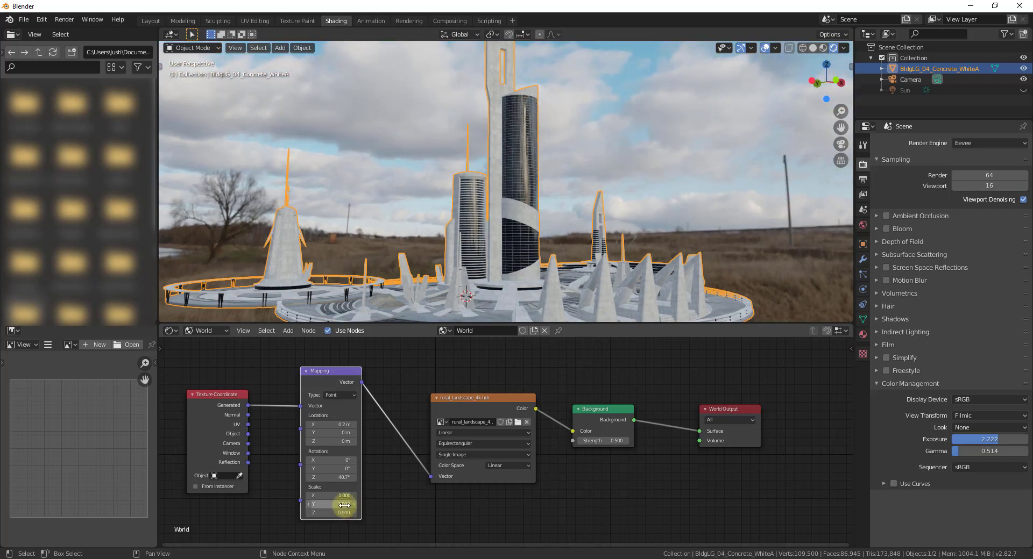
drag(338, 504, 337, 504)
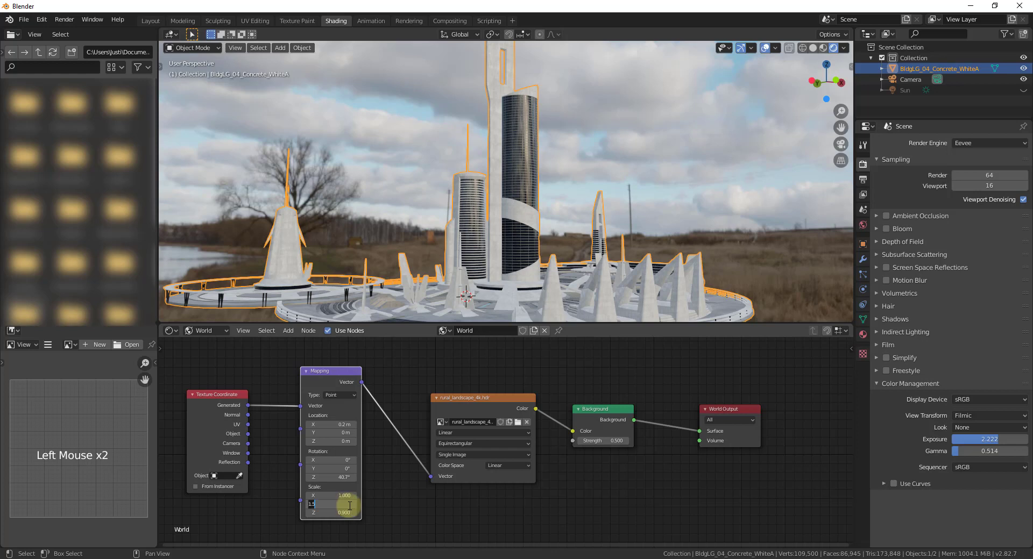
text(1)
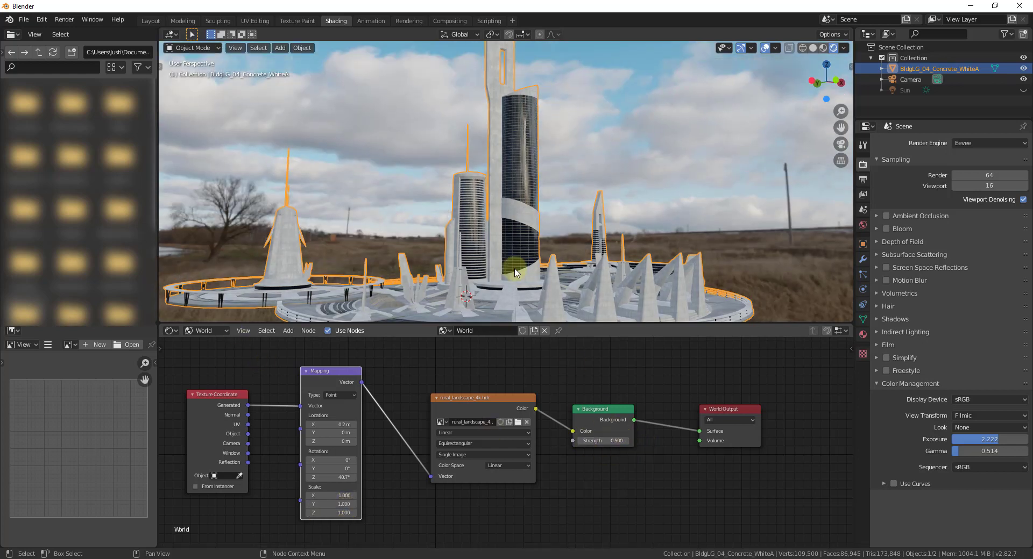
Step: Move the Mapping node slightly closer to the Texture Coordinate node
click(329, 372)
drag(329, 372, 322, 372)
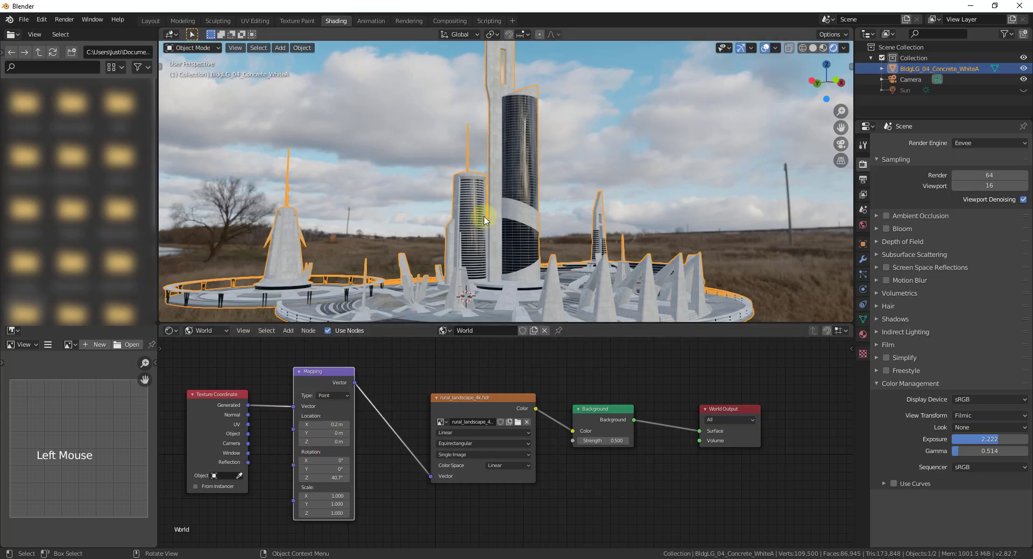
Step: Switch the viewport to the camera view and set the Mapping node's Z rotation to 267°
scroll(534, 177, down, 2)
scroll(535, 176, up, 2)
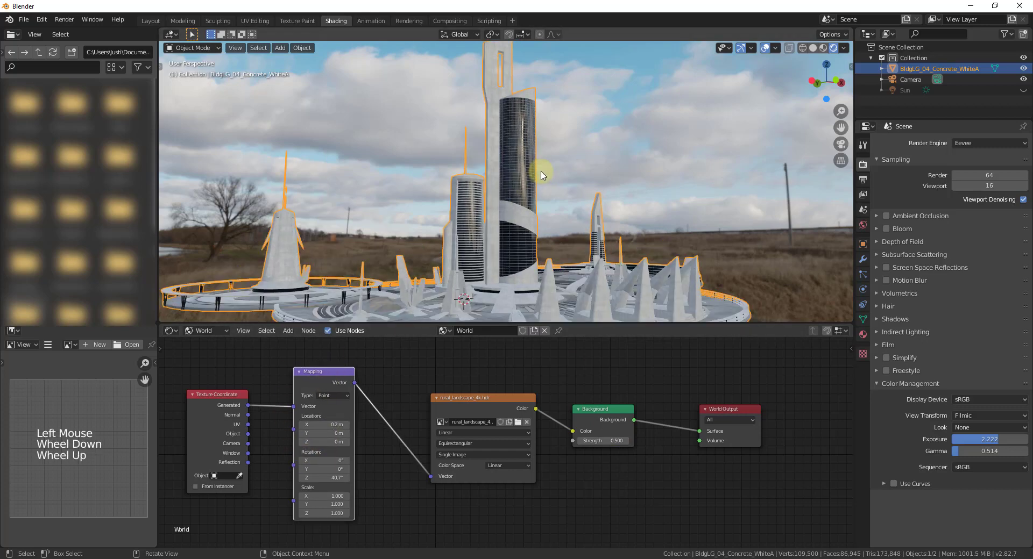
key(KP_0)
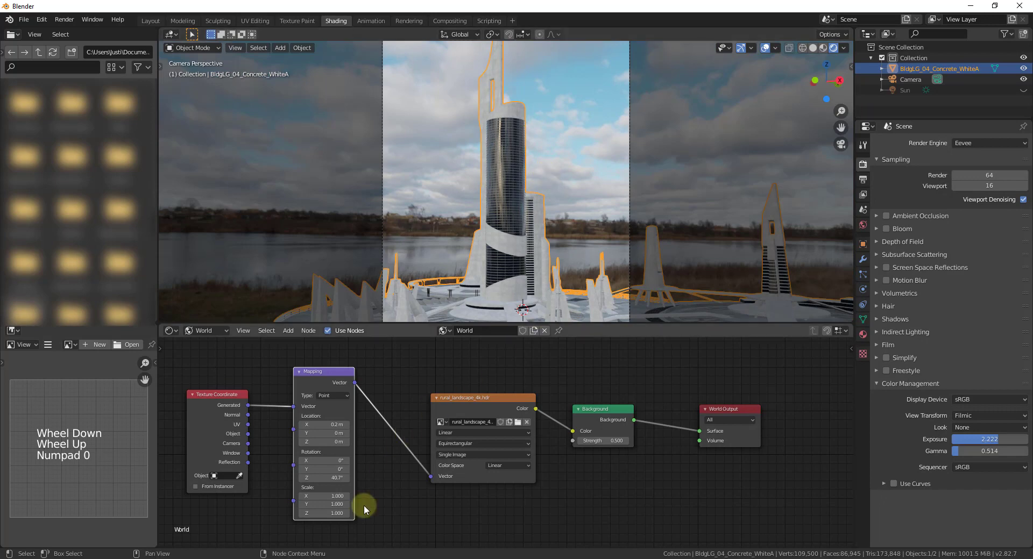
drag(330, 478, 523, 540)
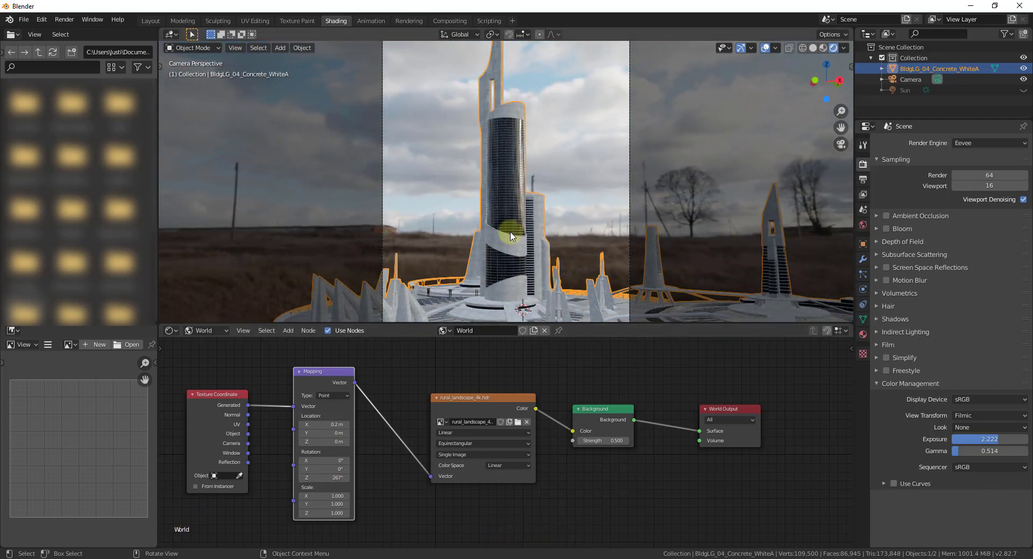
Step: Render a still image of the city scene and view the whole frame in the render window
click(64, 19)
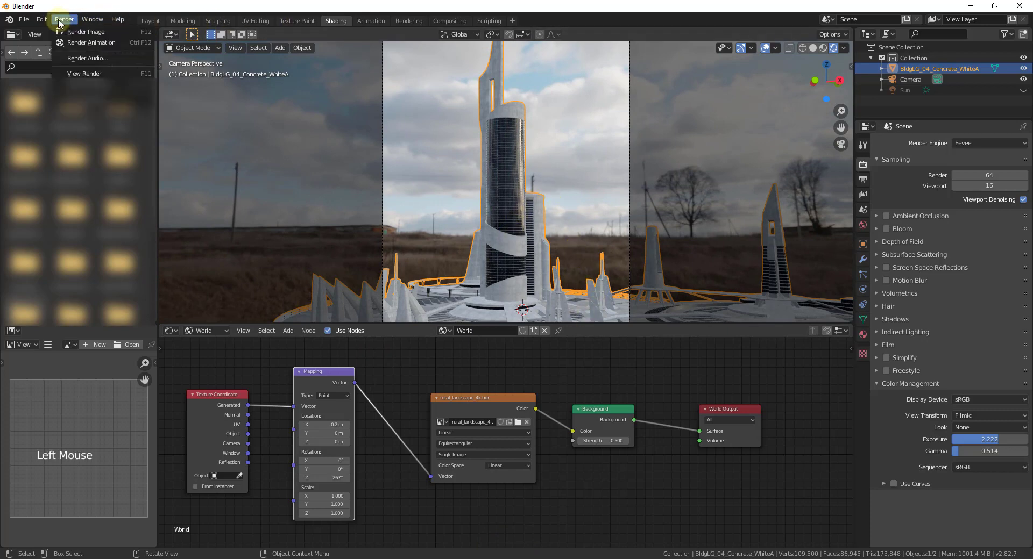
click(80, 31)
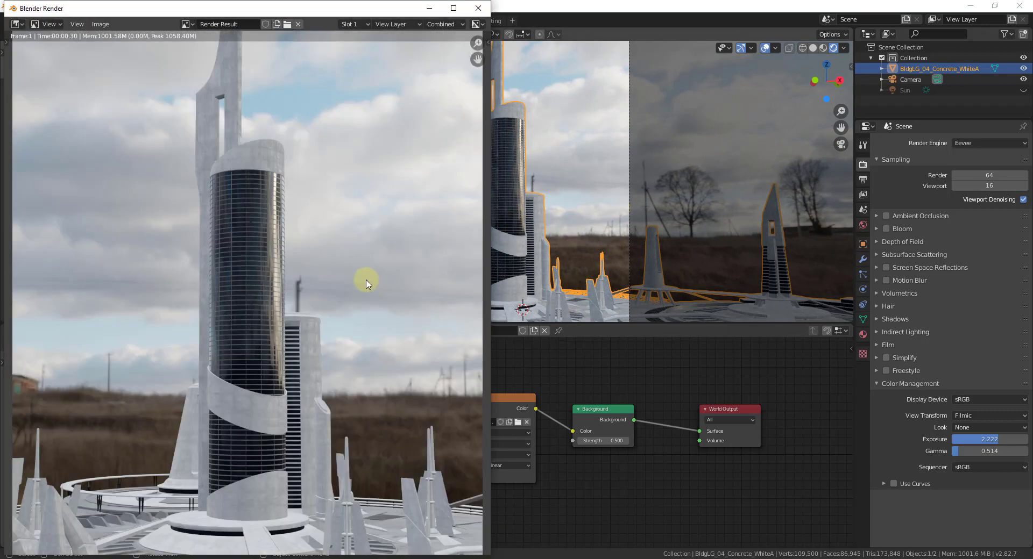
scroll(366, 284, down, 2)
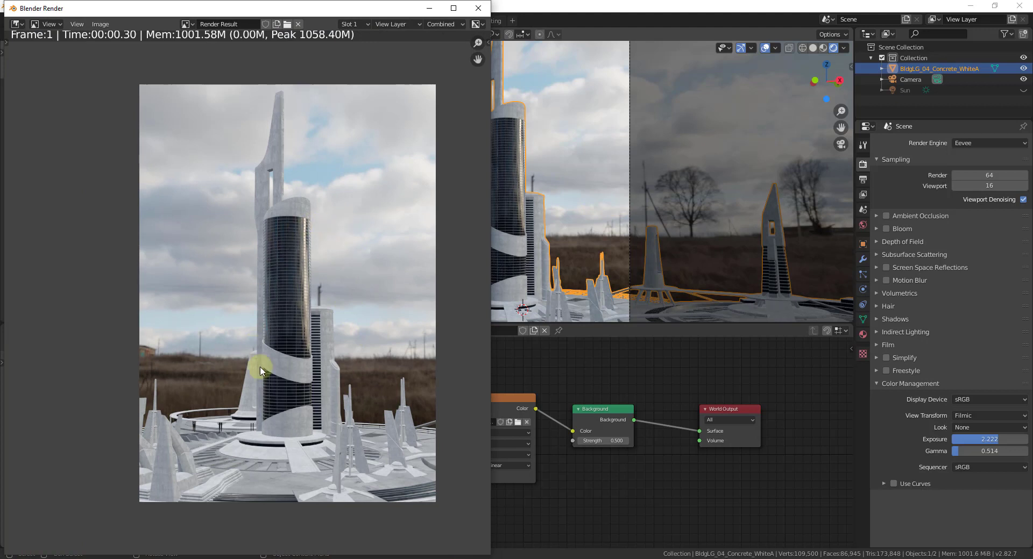